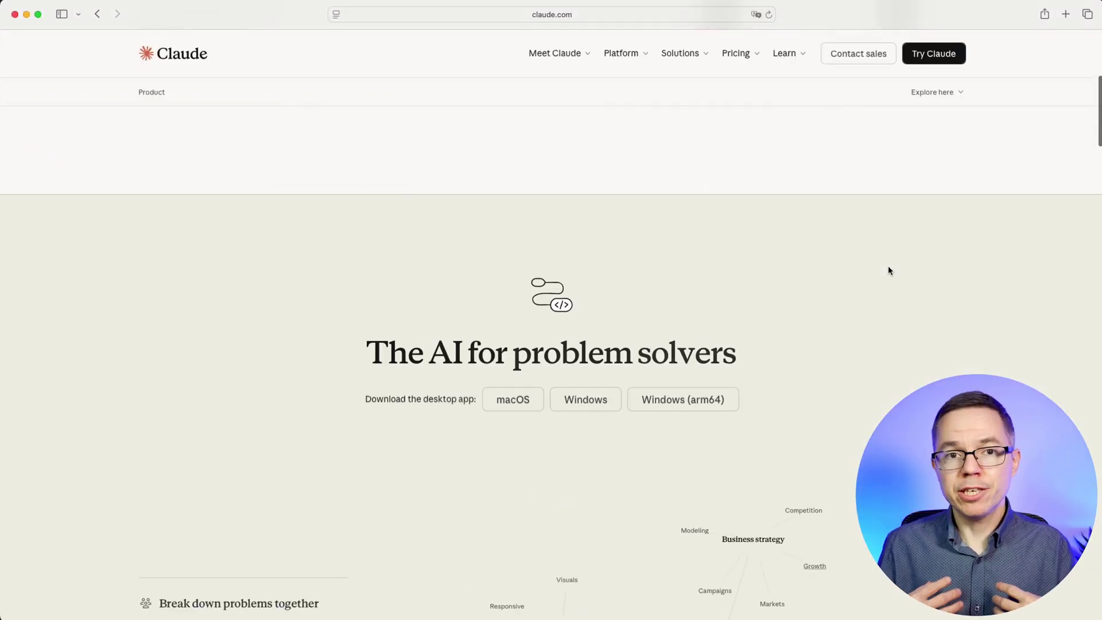
scroll(889, 271, down, 3)
scroll(861, 310, down, 3)
scroll(913, 385, down, 3)
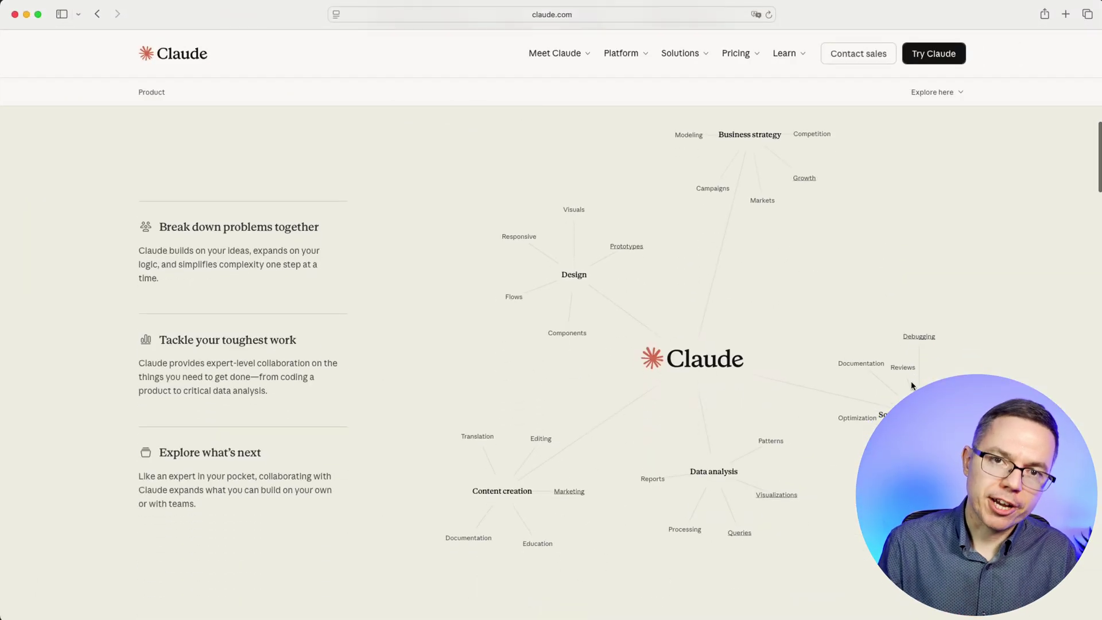
Highlight the feature headings and step through the Code, Research, Analyze and Create demo examples.
drag(158, 227, 319, 227)
drag(185, 339, 297, 340)
scroll(423, 338, down, 2)
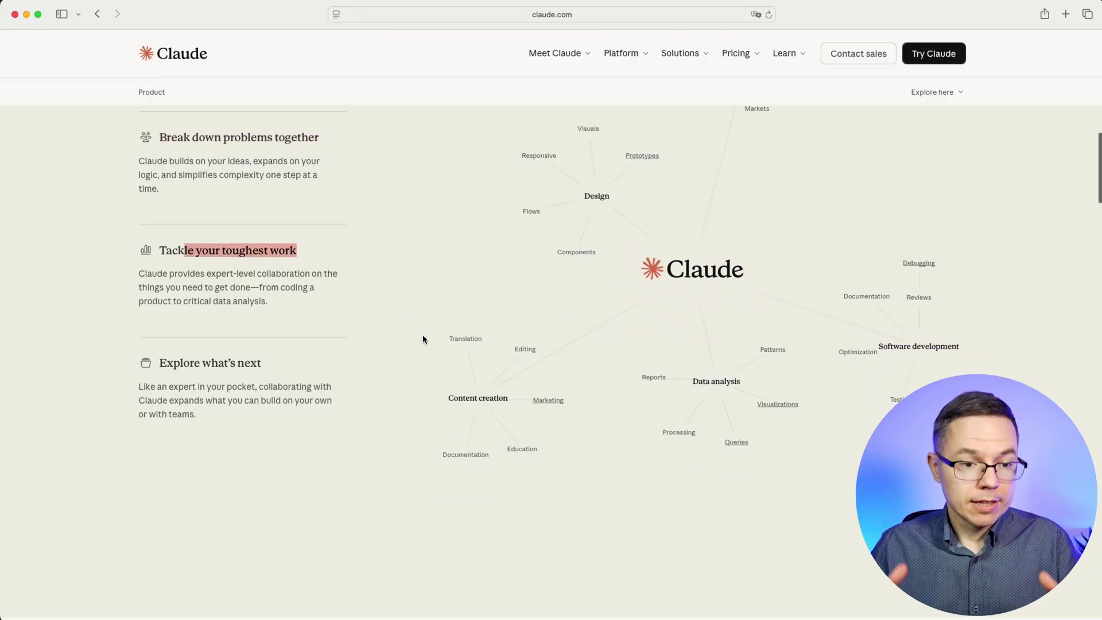
scroll(423, 339, down, 5)
scroll(423, 338, down, 5)
scroll(423, 338, down, 3)
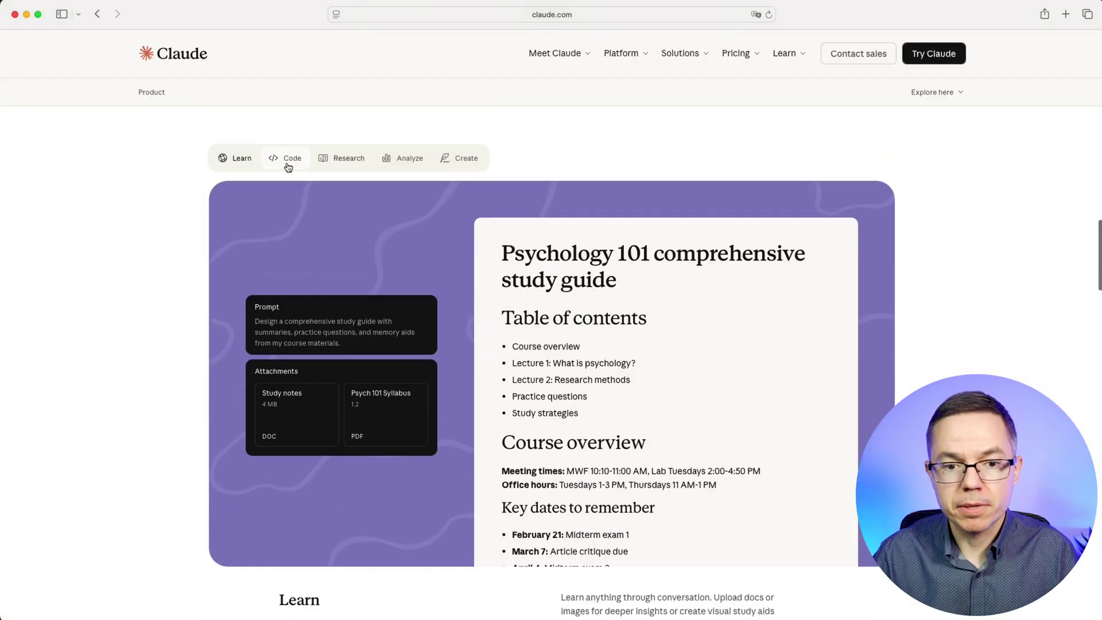
click(287, 162)
click(345, 157)
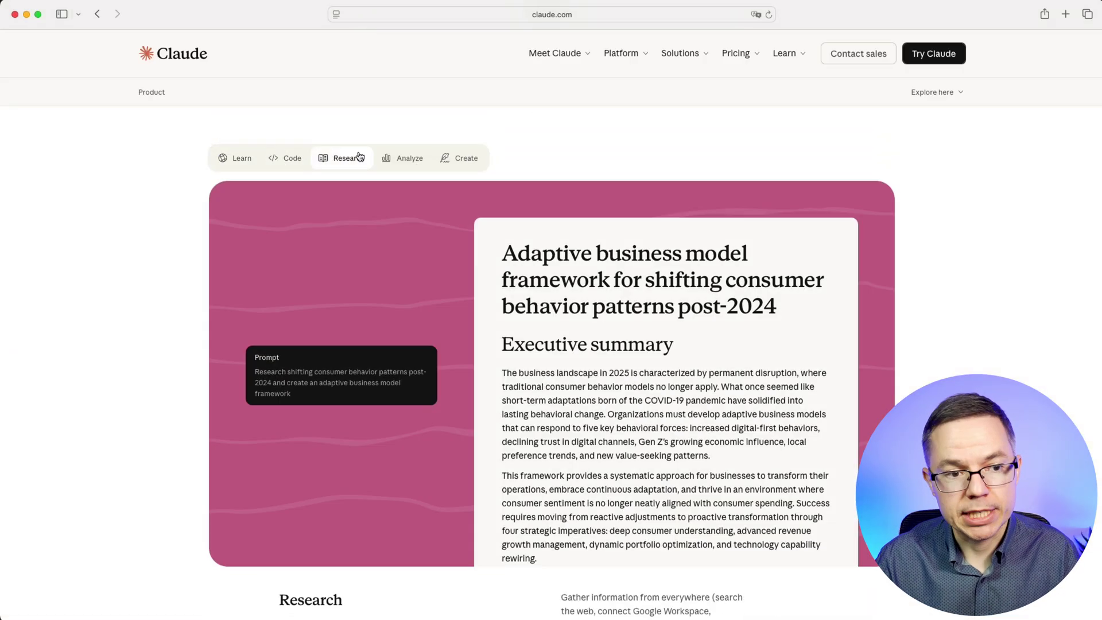
click(403, 159)
click(459, 158)
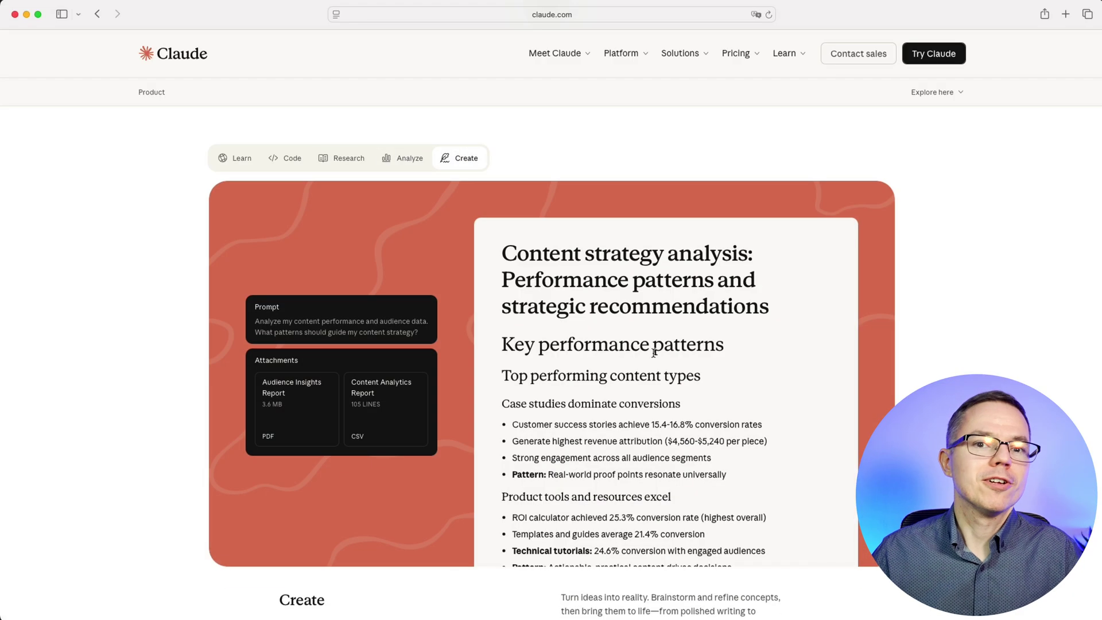
scroll(653, 351, down, 3)
scroll(689, 344, down, 5)
scroll(689, 344, down, 5)
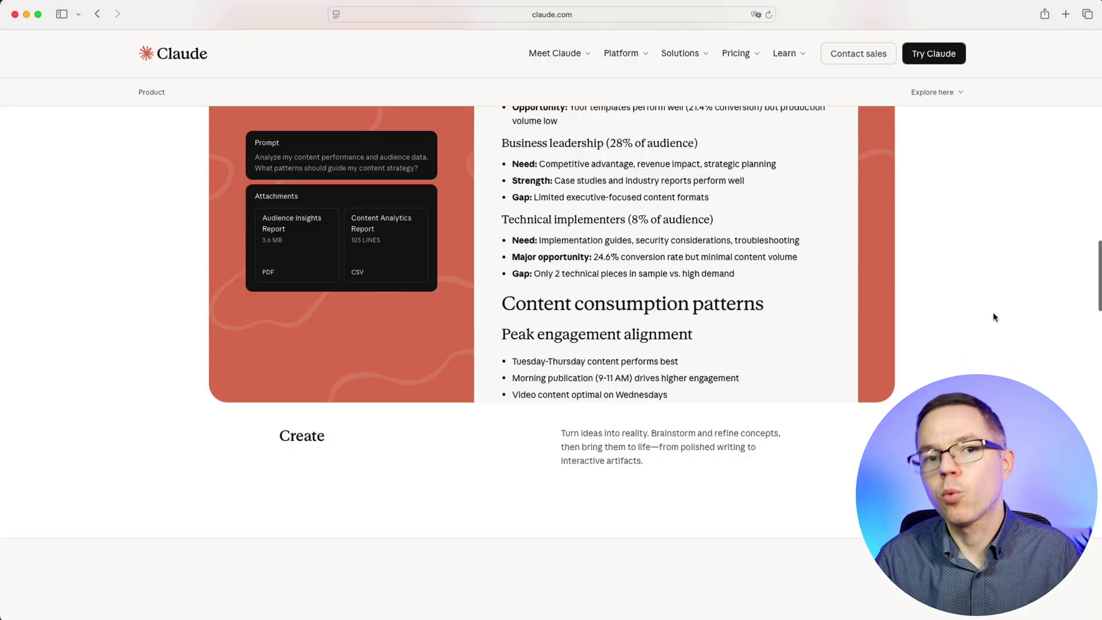
scroll(995, 317, down, 8)
scroll(994, 317, down, 6)
scroll(995, 317, down, 6)
scroll(994, 317, down, 5)
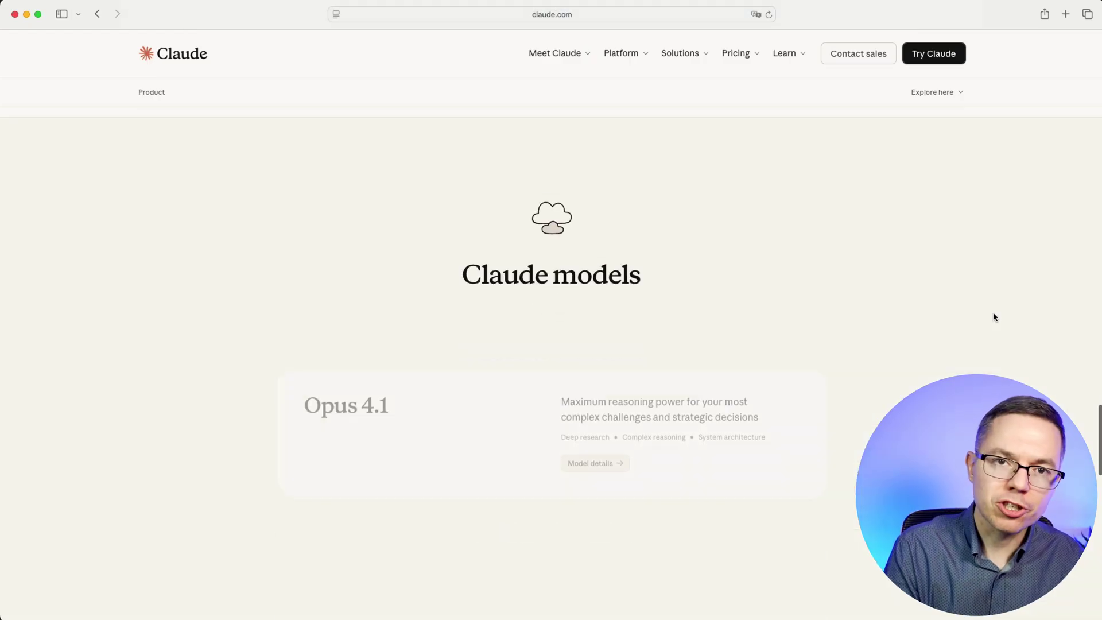
scroll(994, 317, down, 5)
drag(561, 306, 686, 322)
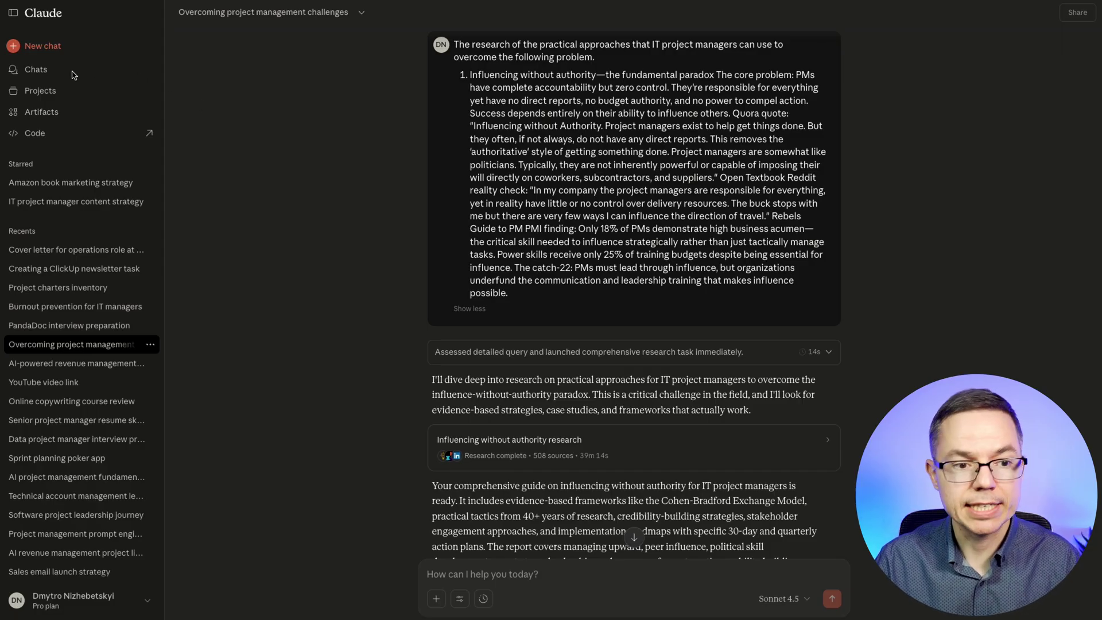
From the Projects list, enter the PM OS Workshop Copywriter project.
click(32, 92)
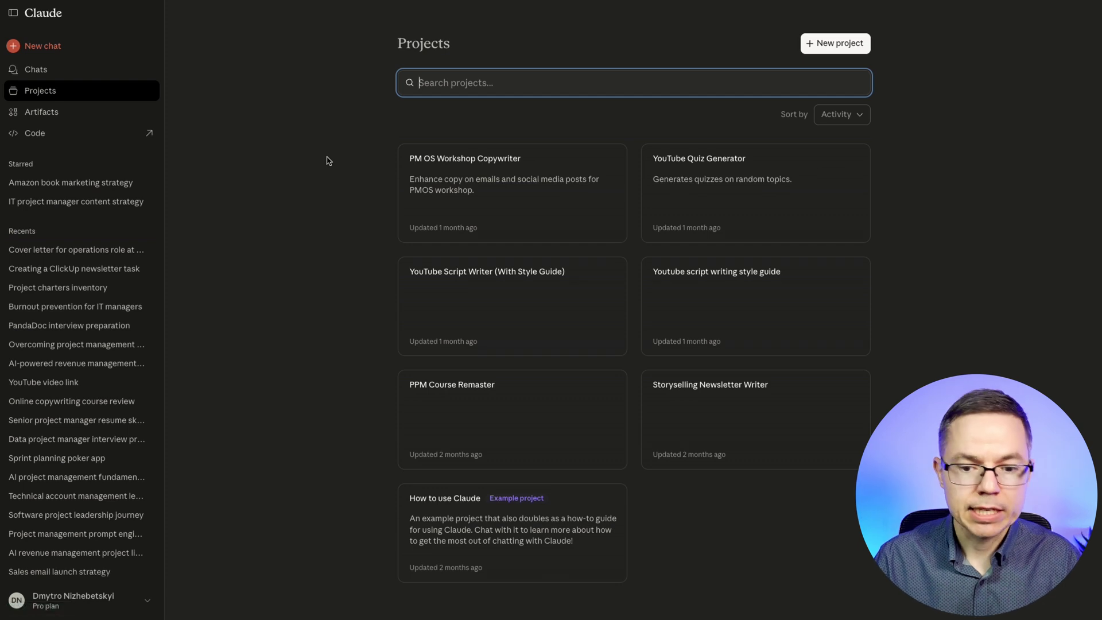
mouse_move(513, 306)
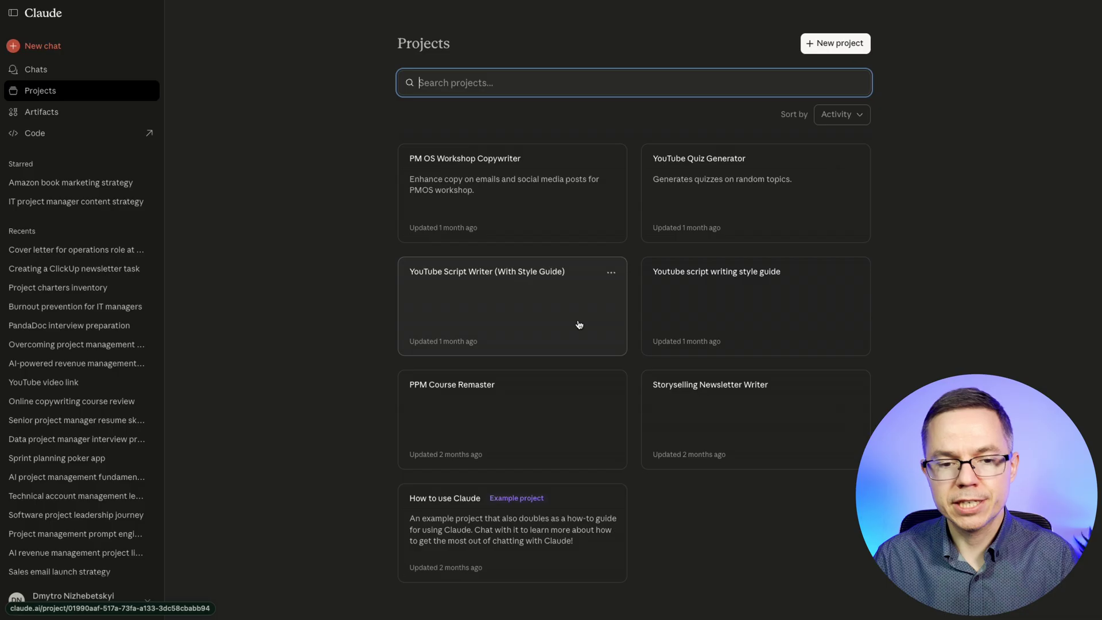
click(517, 198)
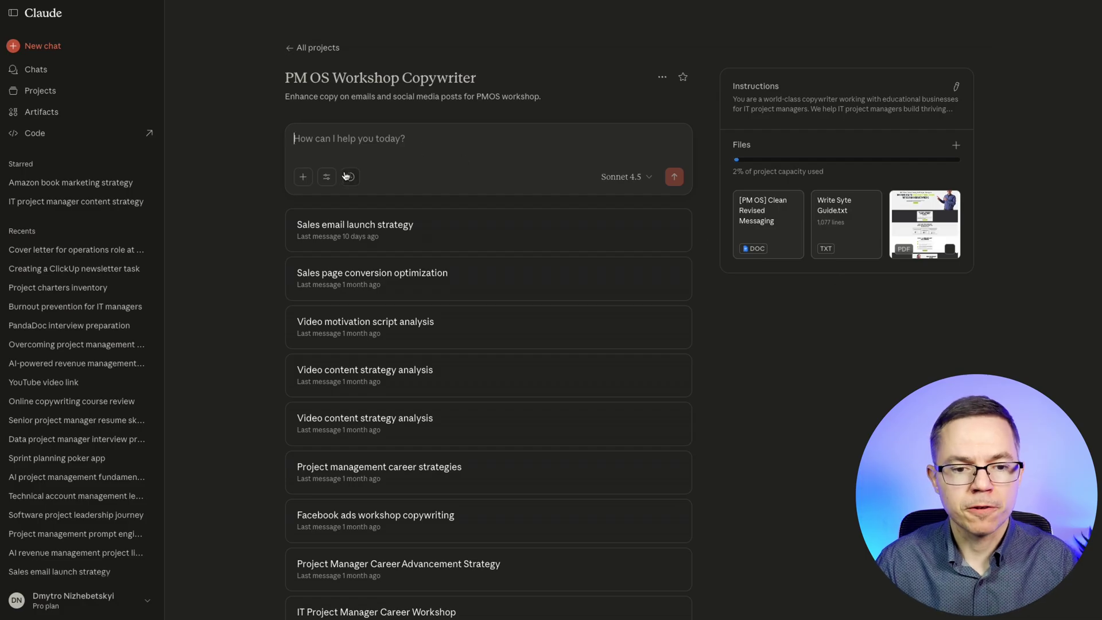
Browse the Add connectors catalogue, expand the Atlassian tools list, then dismiss the tools menu.
click(328, 178)
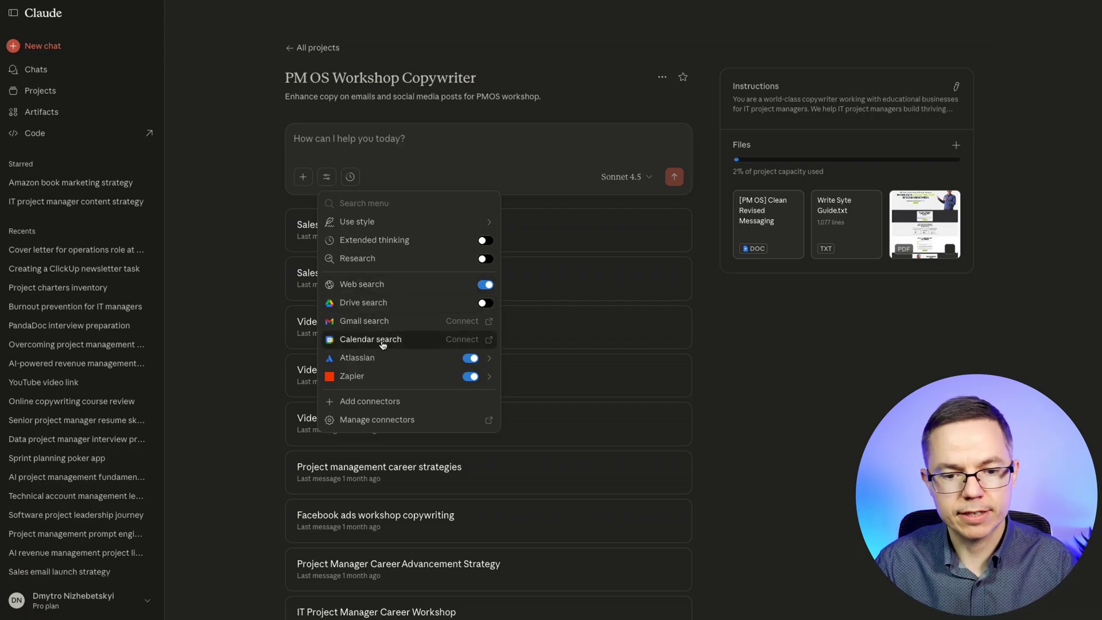
click(386, 403)
scroll(473, 232, down, 4)
scroll(483, 259, down, 3)
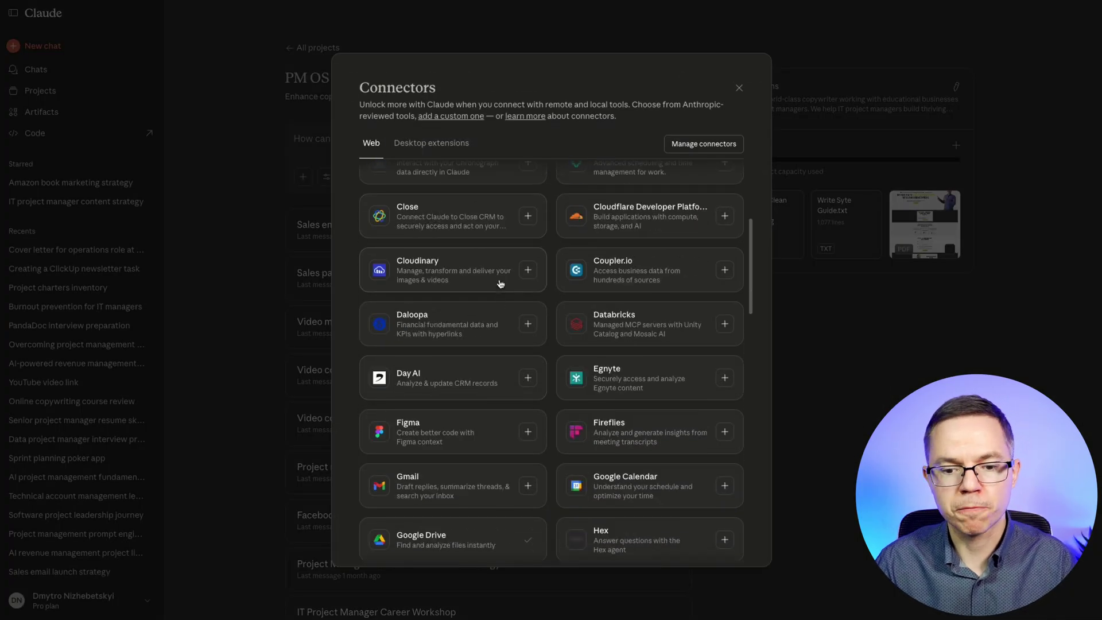
scroll(491, 275, down, 3)
scroll(499, 281, down, 2)
scroll(499, 282, down, 3)
scroll(498, 282, down, 2)
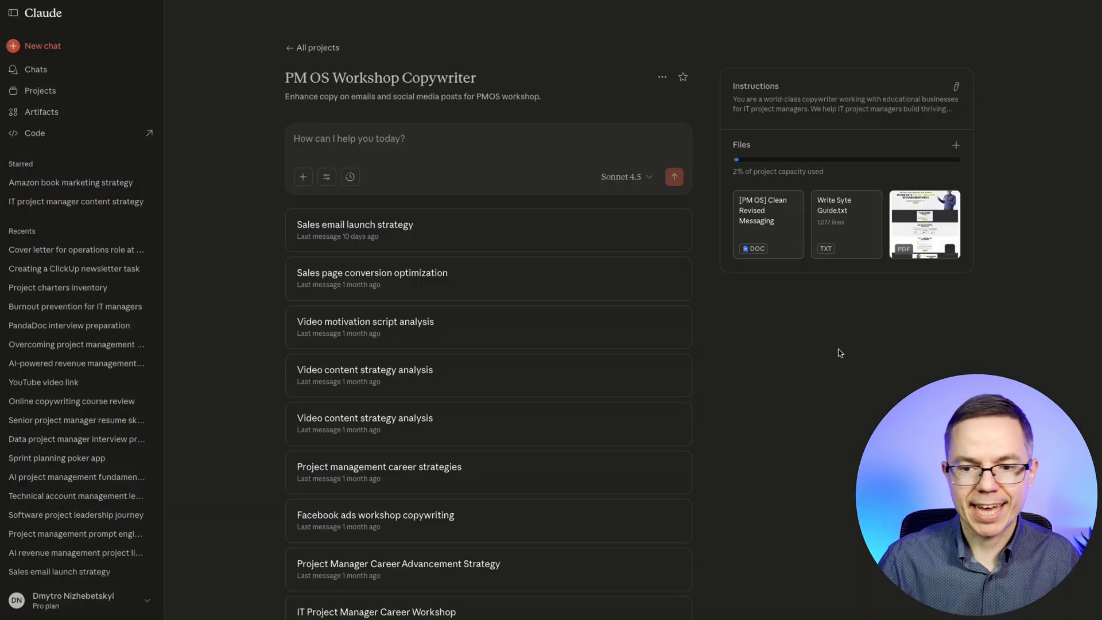
click(326, 178)
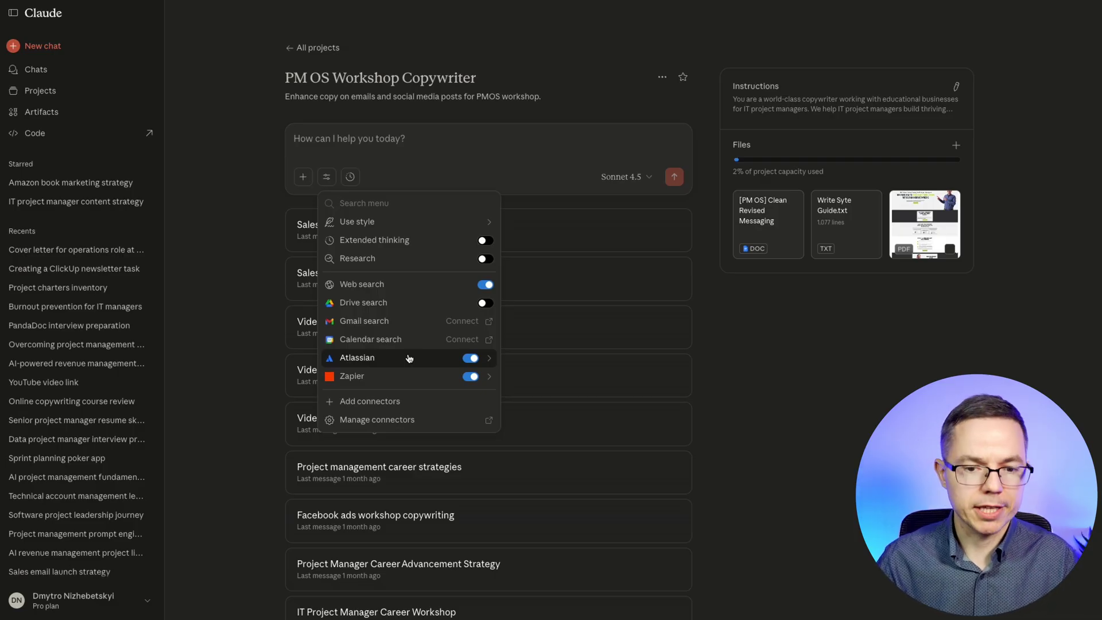
click(492, 360)
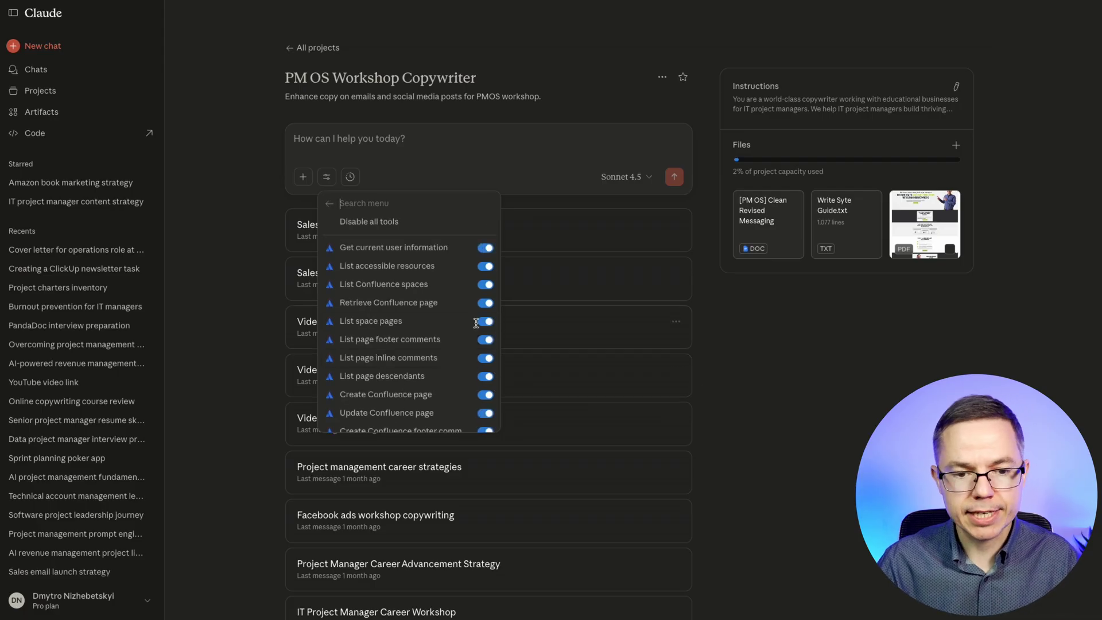
scroll(457, 323, down, 3)
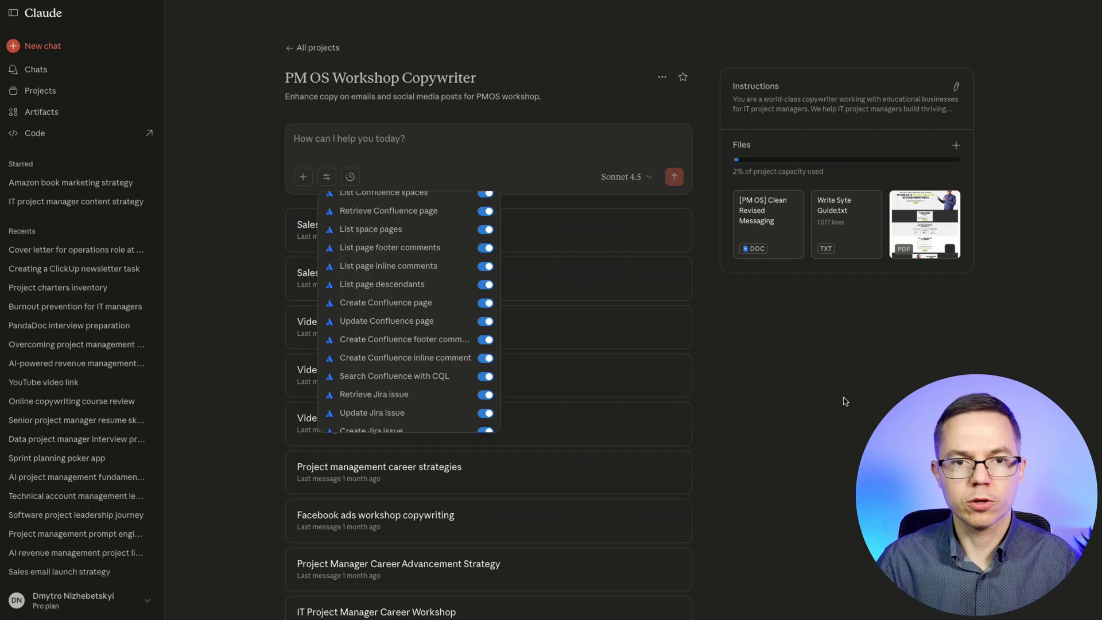
key(Escape)
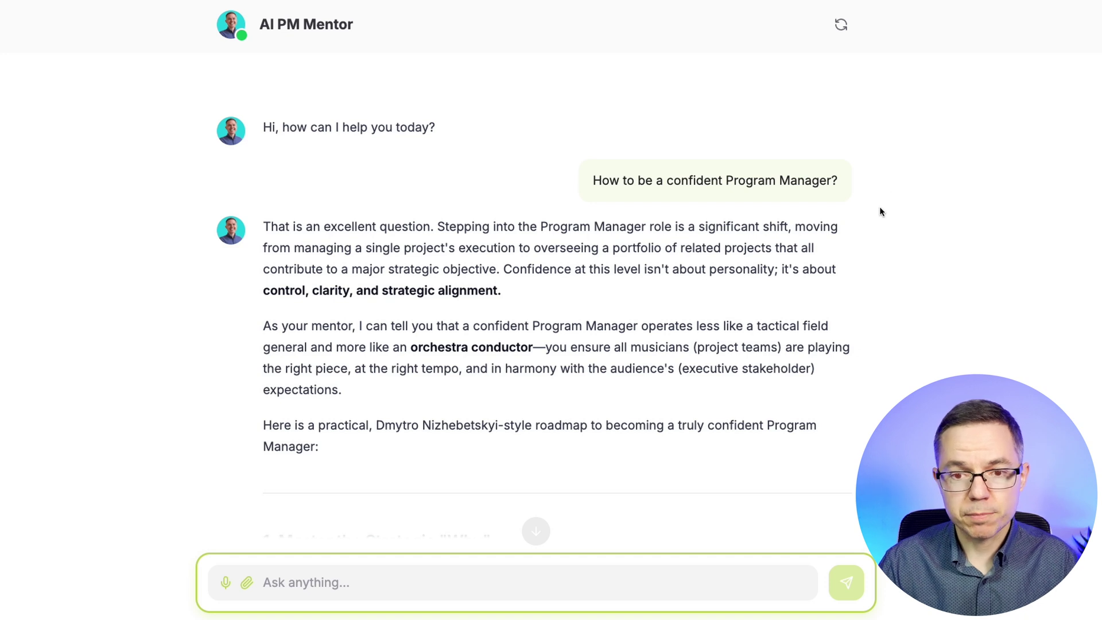
scroll(878, 206, down, 1)
scroll(878, 208, down, 2)
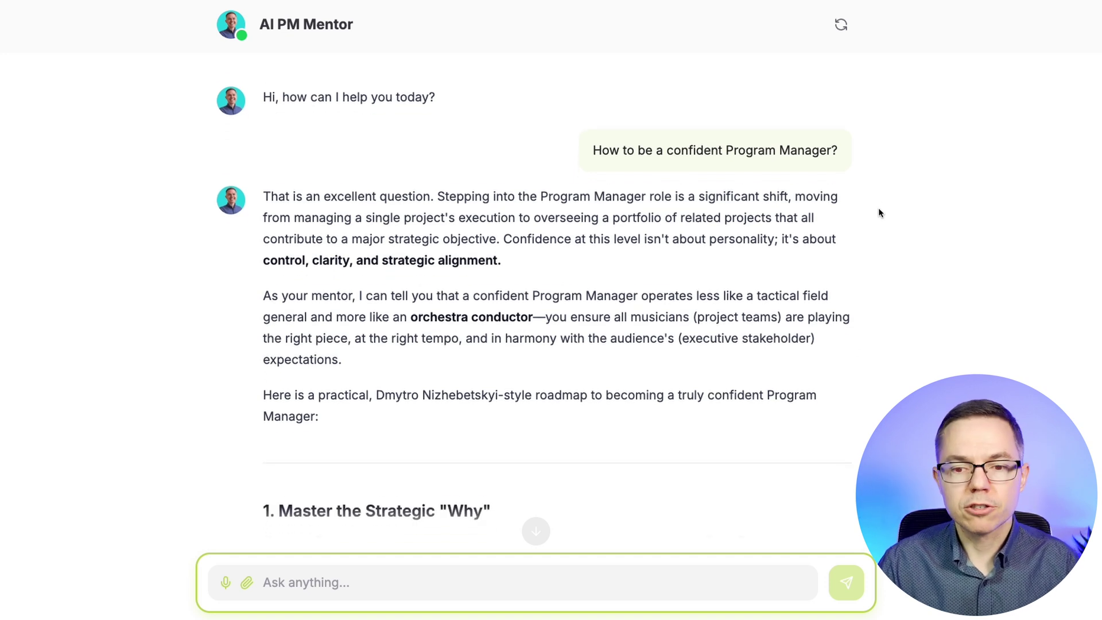
scroll(879, 208, down, 2)
scroll(879, 208, down, 2)
scroll(877, 208, down, 2)
scroll(876, 209, down, 2)
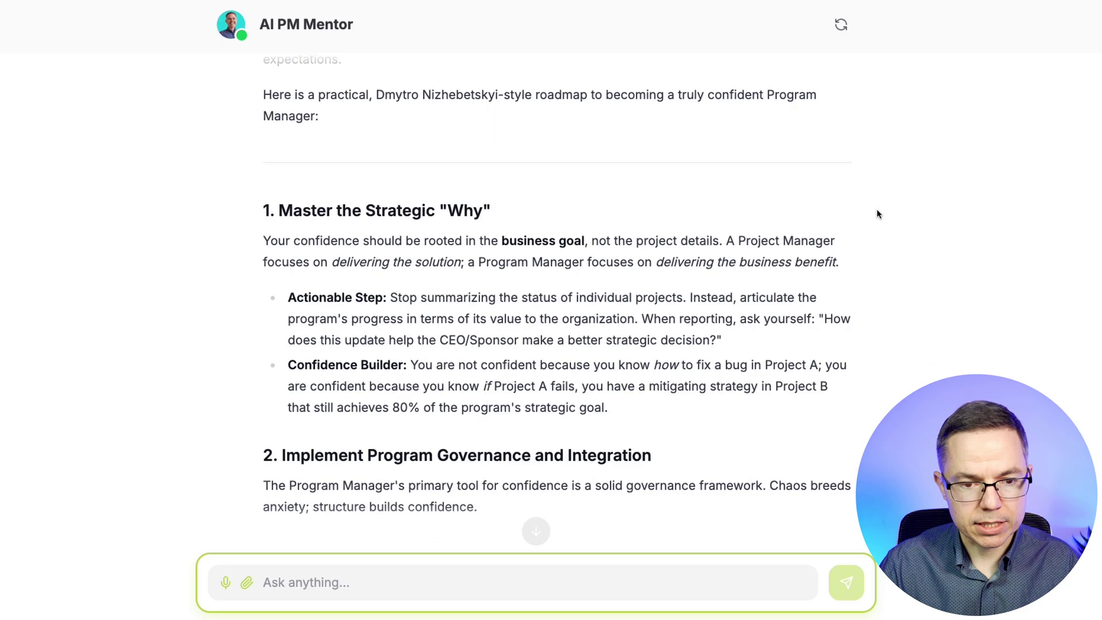
scroll(877, 208, down, 2)
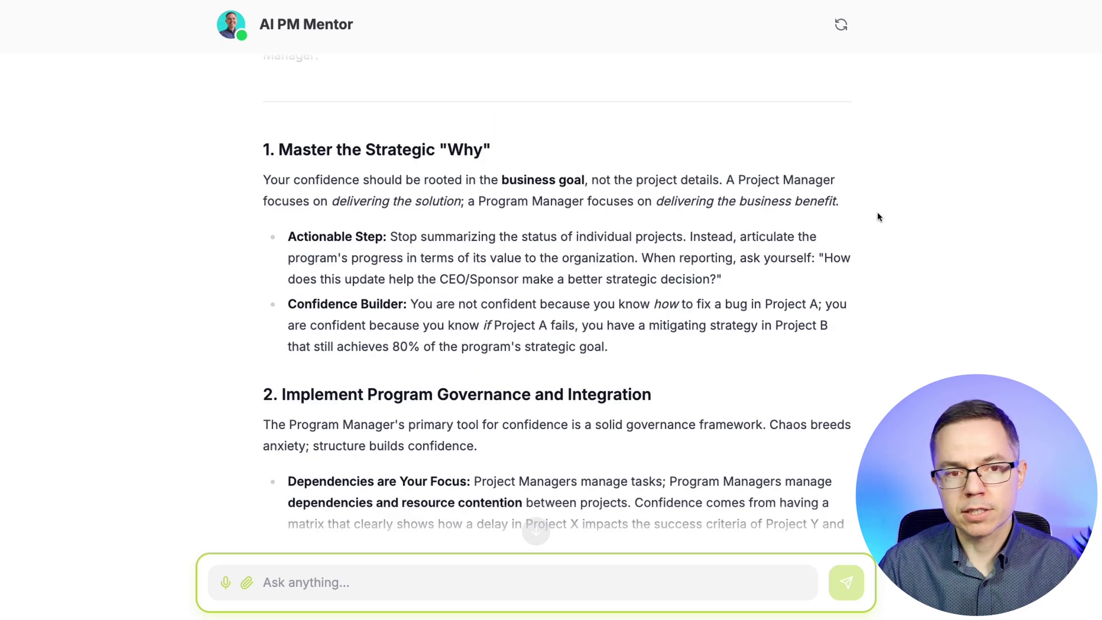
scroll(877, 211, down, 1)
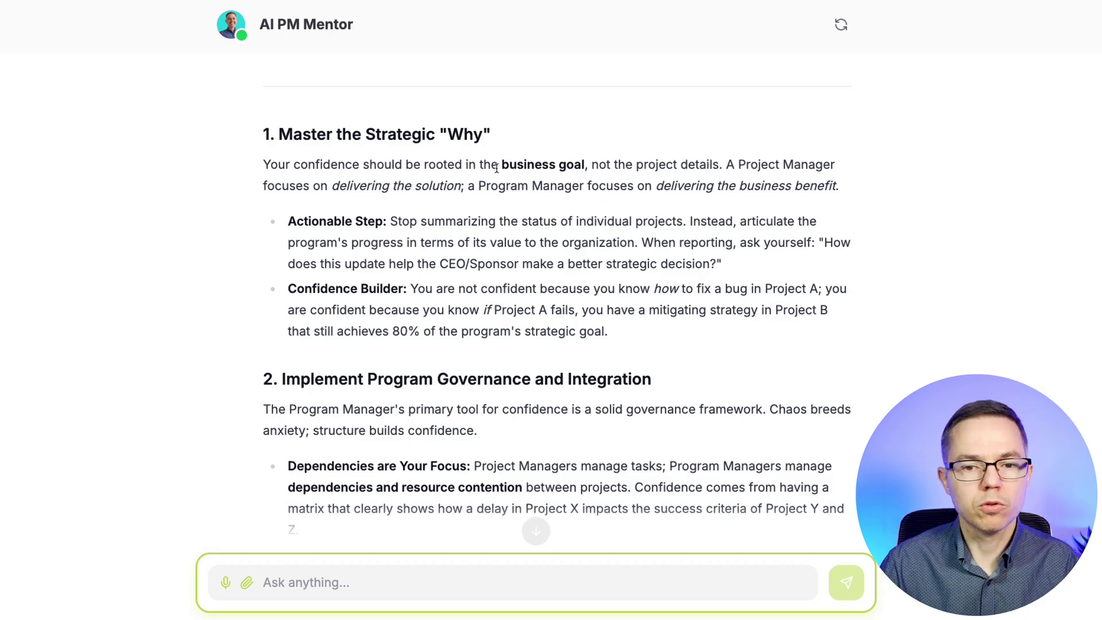
drag(490, 164, 610, 161)
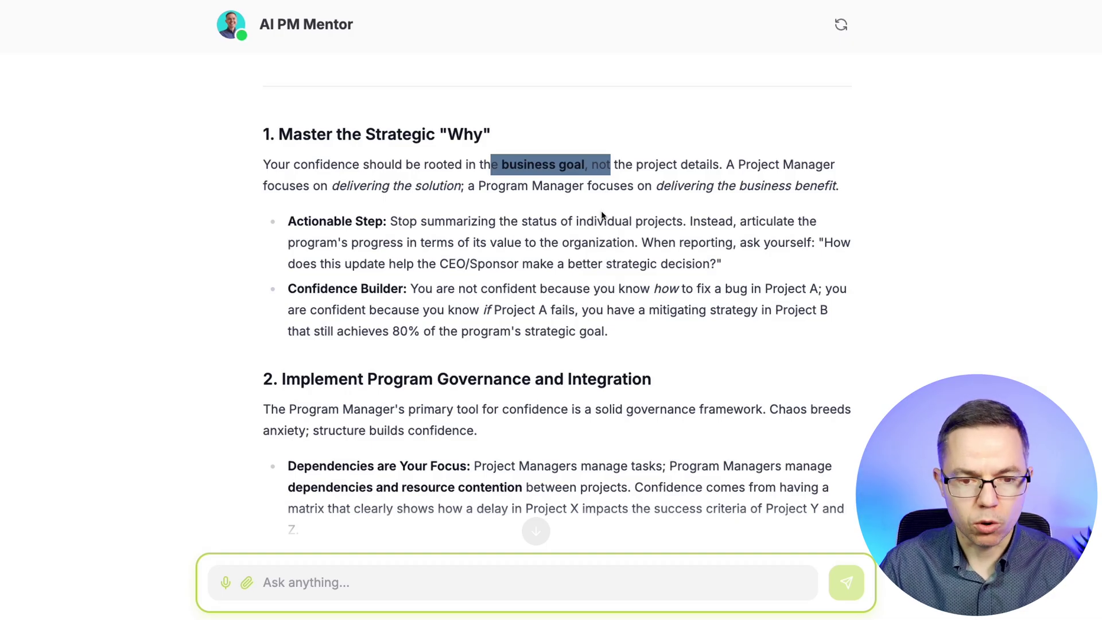
scroll(601, 213, down, 2)
scroll(601, 211, down, 2)
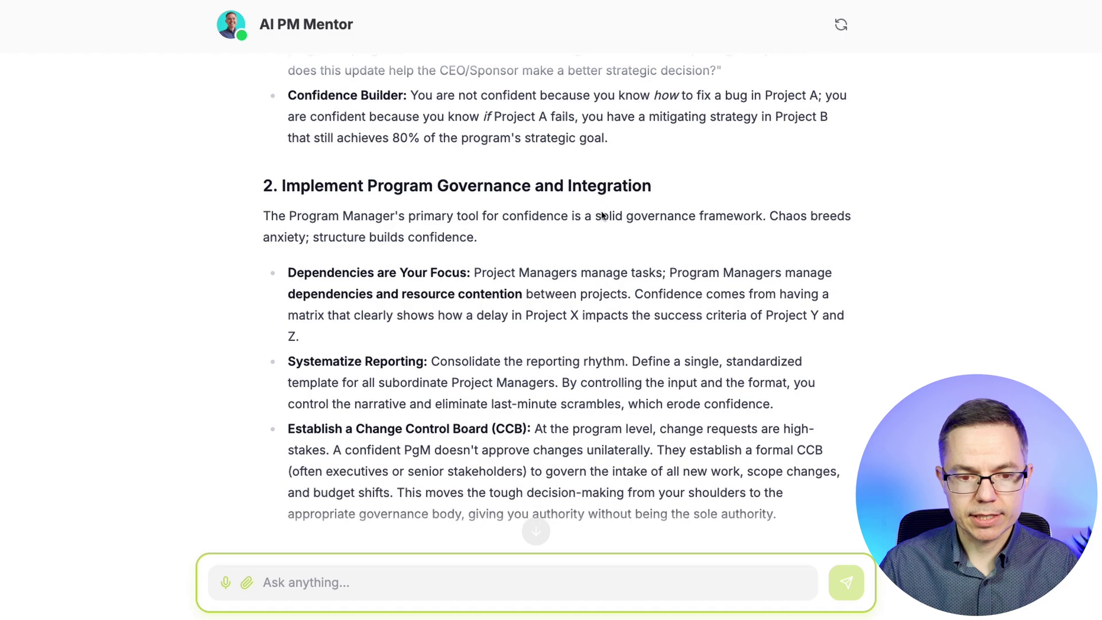
scroll(601, 210, down, 1)
scroll(601, 210, down, 1)
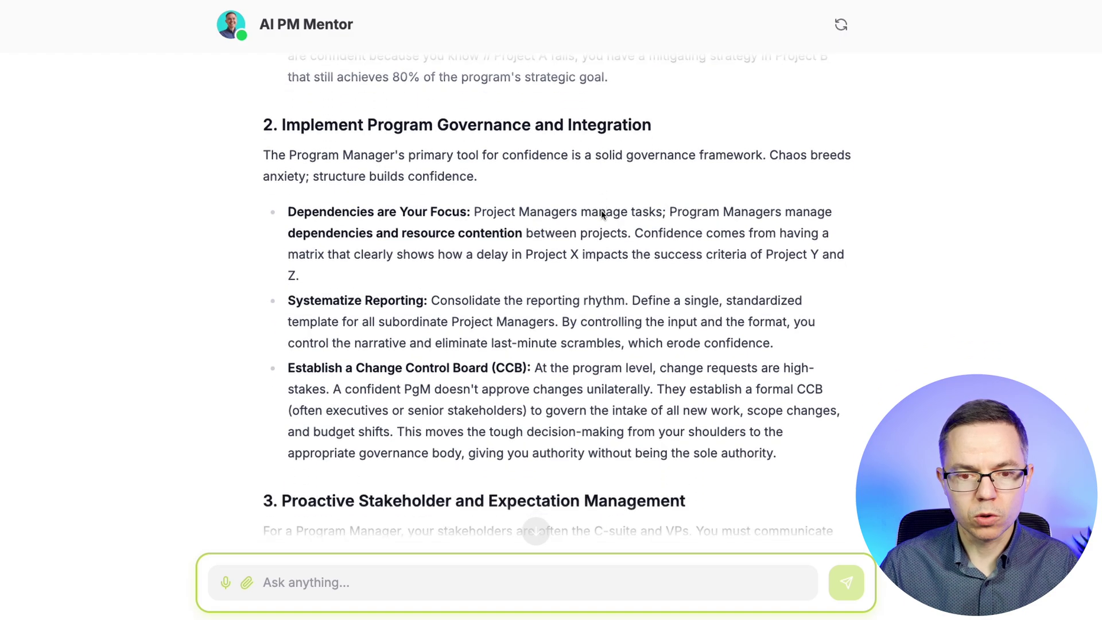
scroll(601, 210, down, 2)
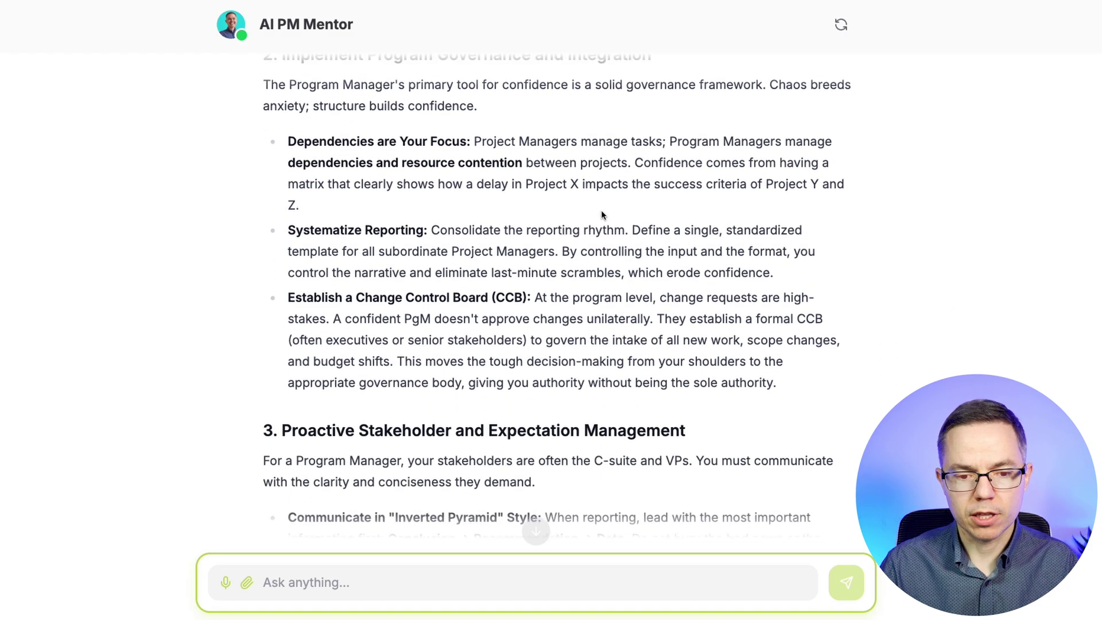
scroll(602, 210, down, 2)
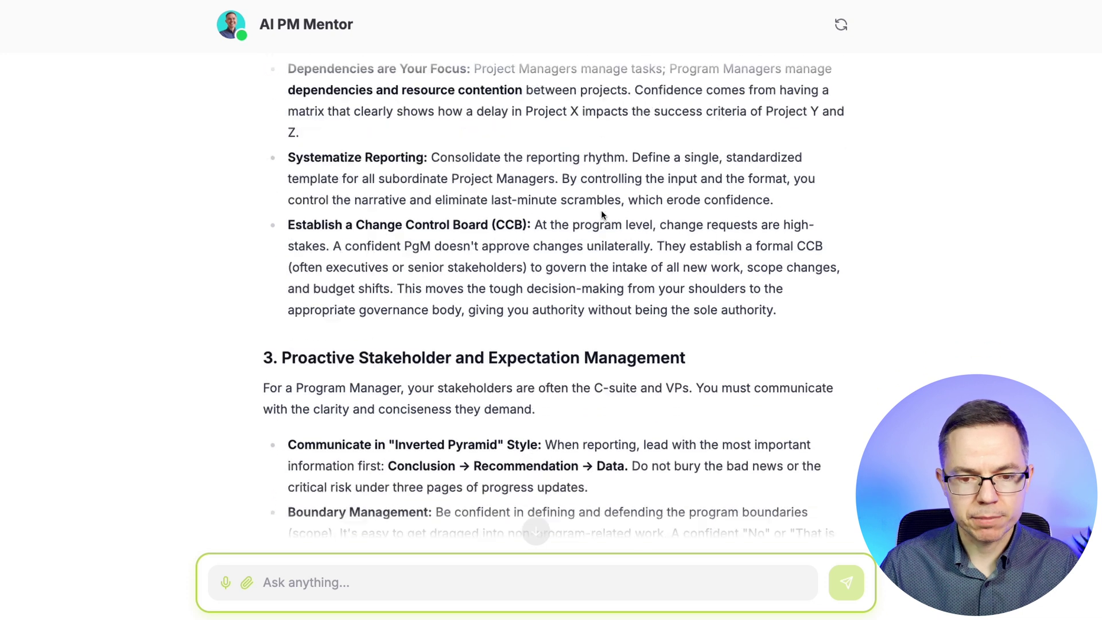
scroll(601, 211, down, 1)
scroll(601, 210, down, 1)
scroll(601, 214, down, 2)
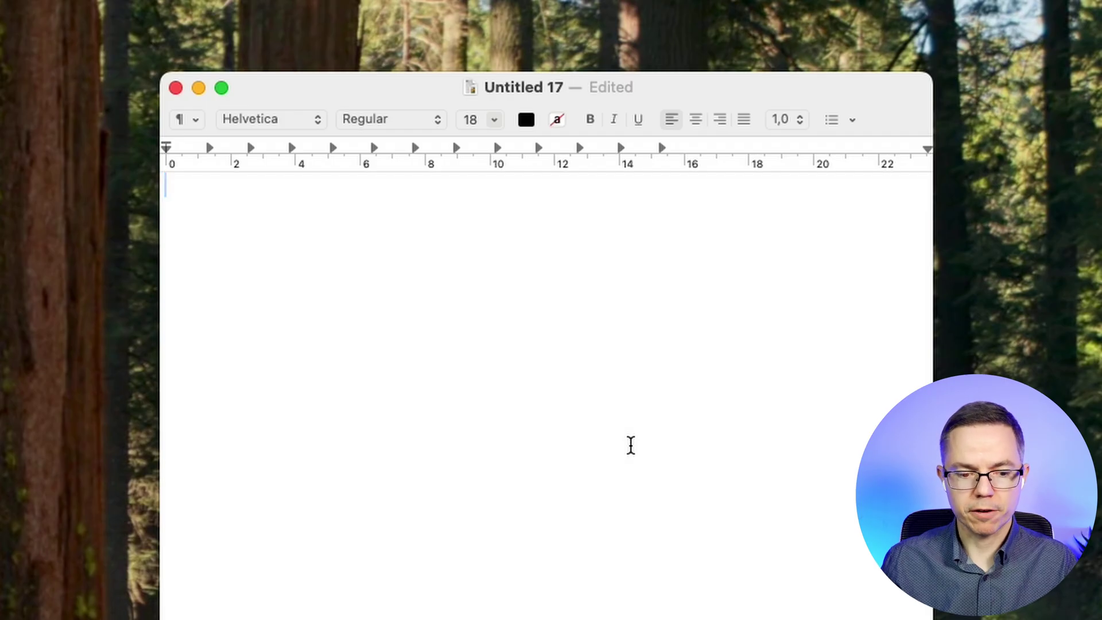
Paste the dictated paragraph about the Amazon-outage production issue into the empty document.
text(Yesterday, we had an issue in production. We received multiple tickets from customers. We started investigating and found out that recent Amazon outage was the reason. As of now, all systems are working fine.)
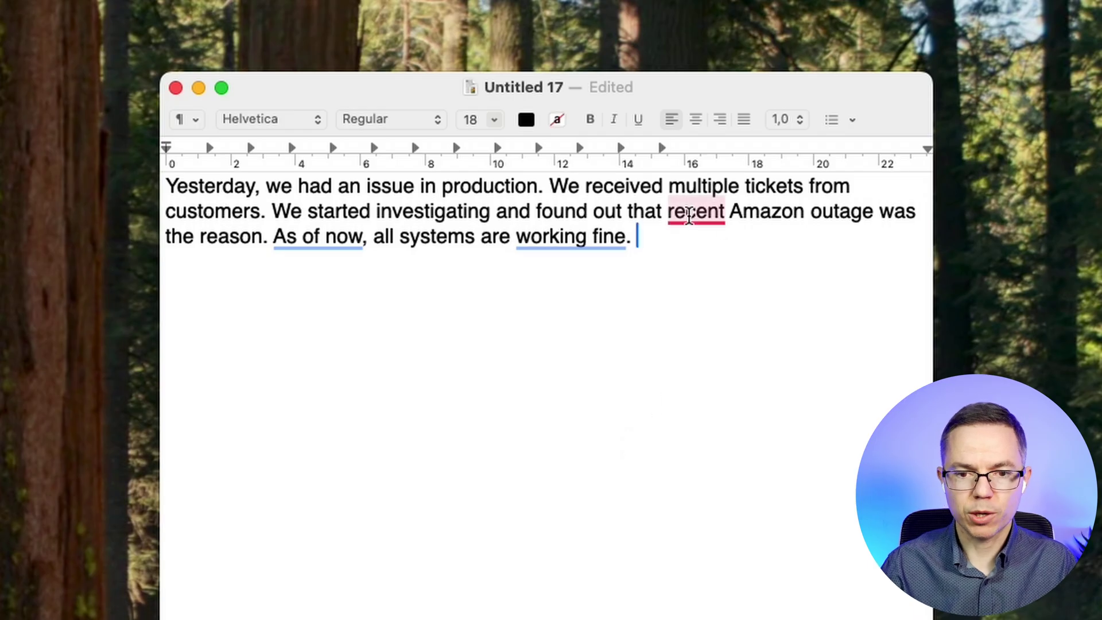
Accept Grammarly's 'the recent' fix and select the whole paragraph.
click(687, 213)
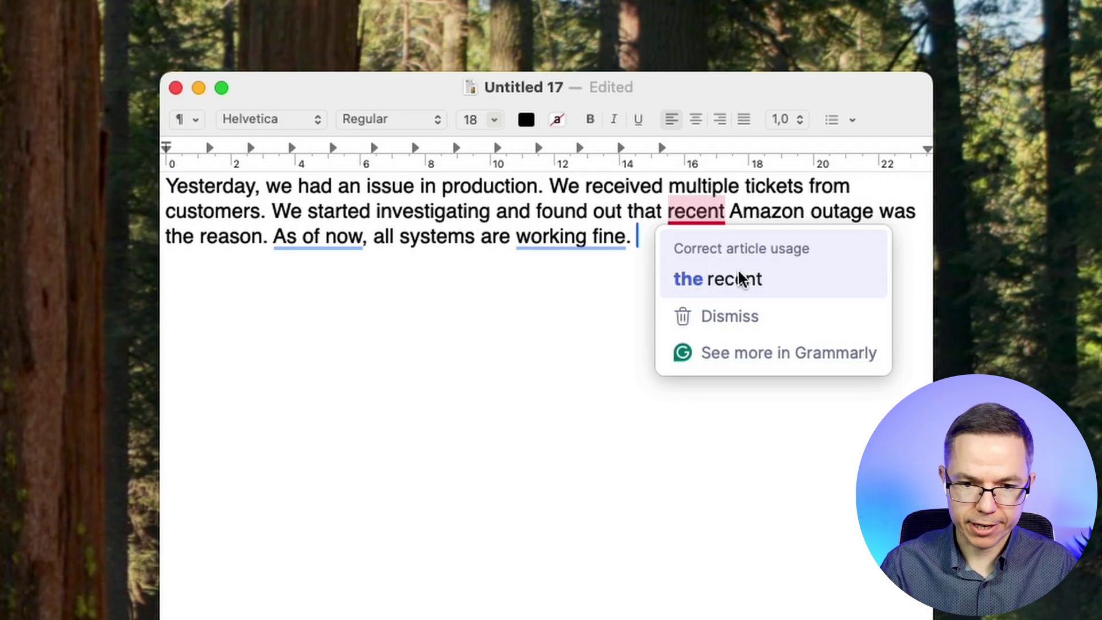
click(739, 279)
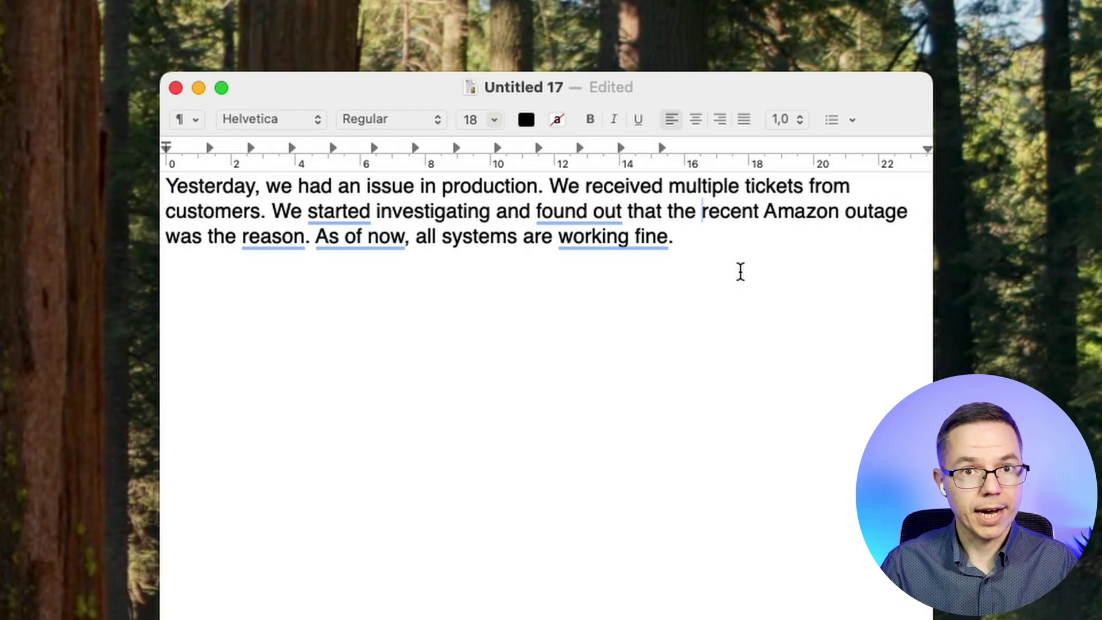
drag(730, 266, 164, 190)
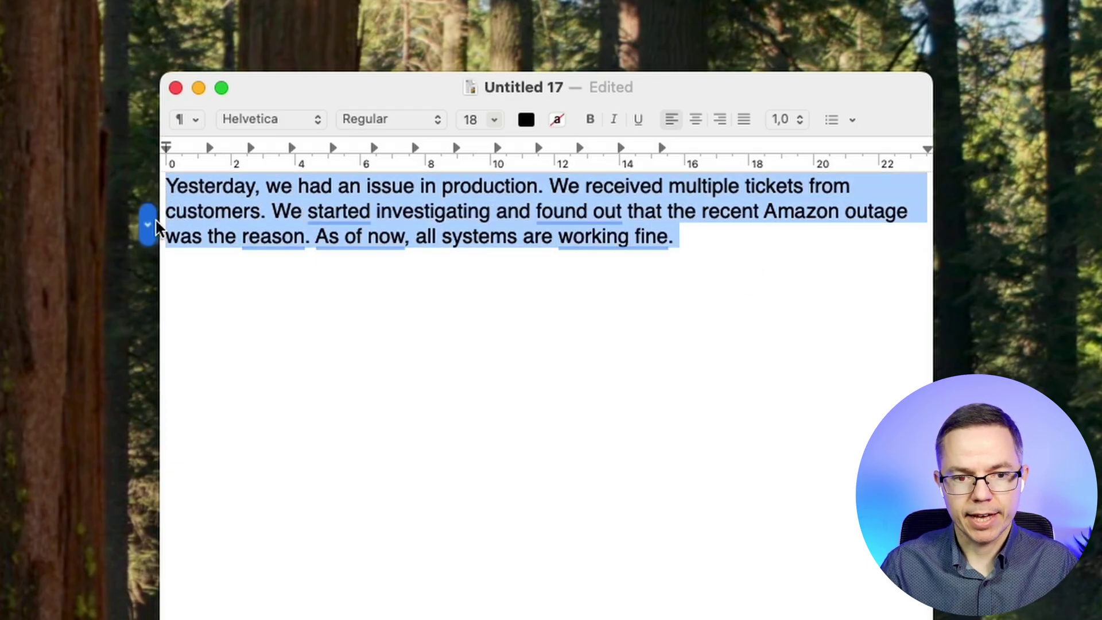
Have Grammarly rewrite the paragraph as a professional stakeholder email and accept the result.
click(148, 226)
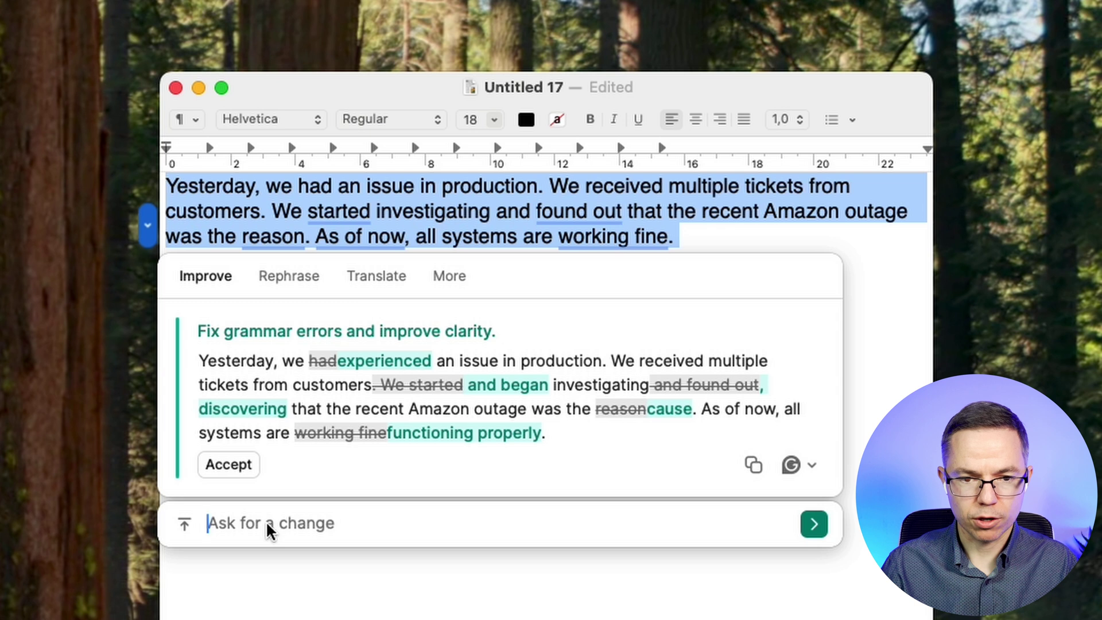
text(A professional email to my stakeholders.)
click(812, 525)
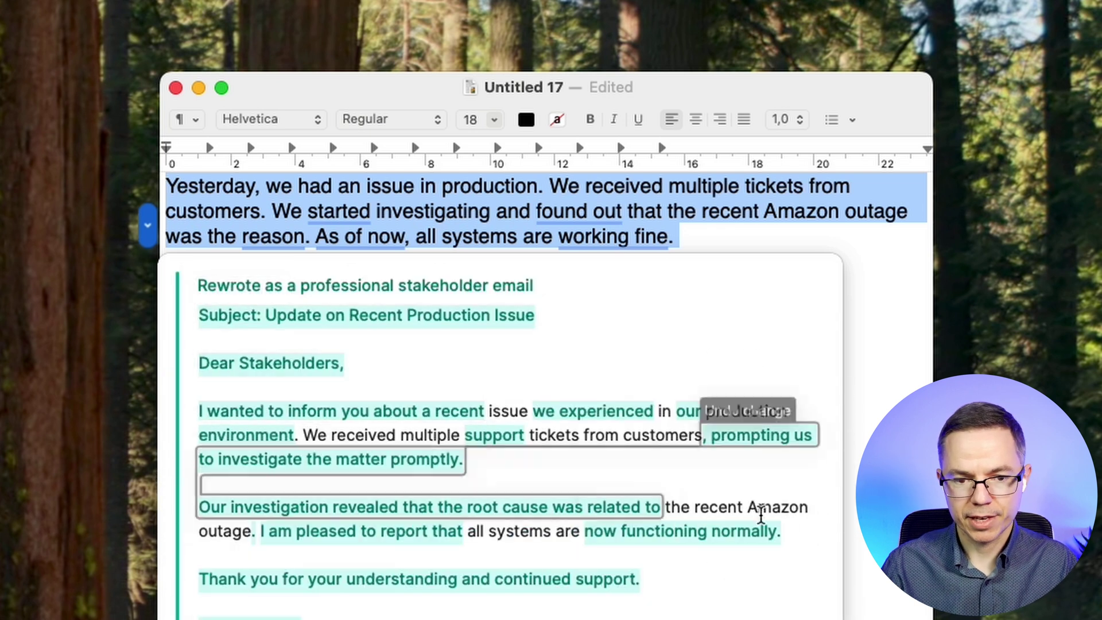
click(767, 529)
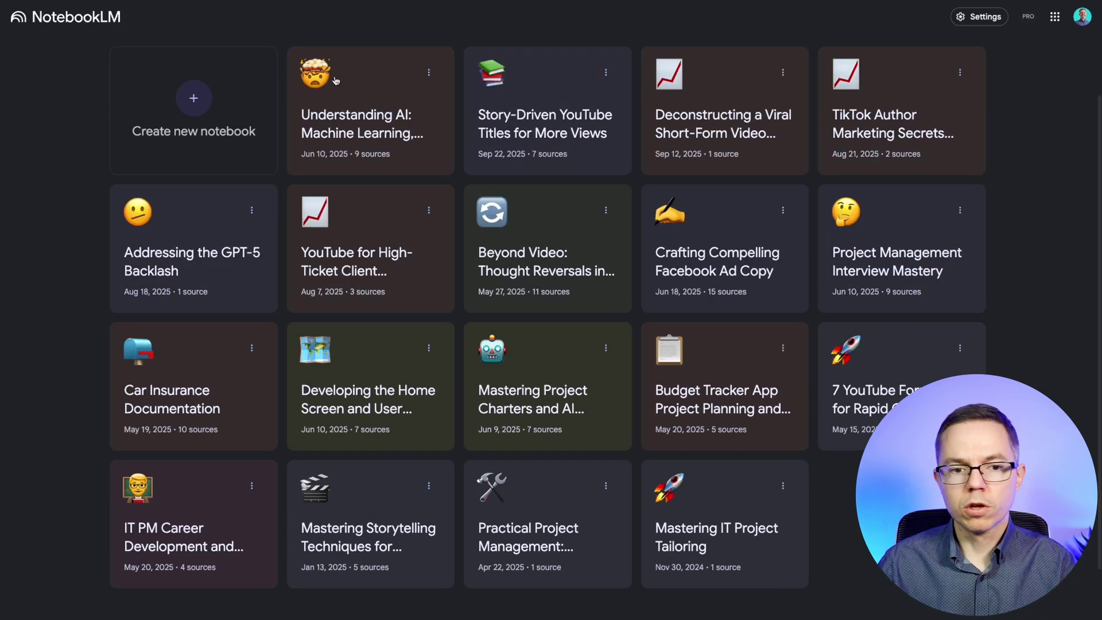
Enter the 'Understanding AI: Machine Learning, Deep Learning, and Generative AI' notebook from the home grid.
click(383, 103)
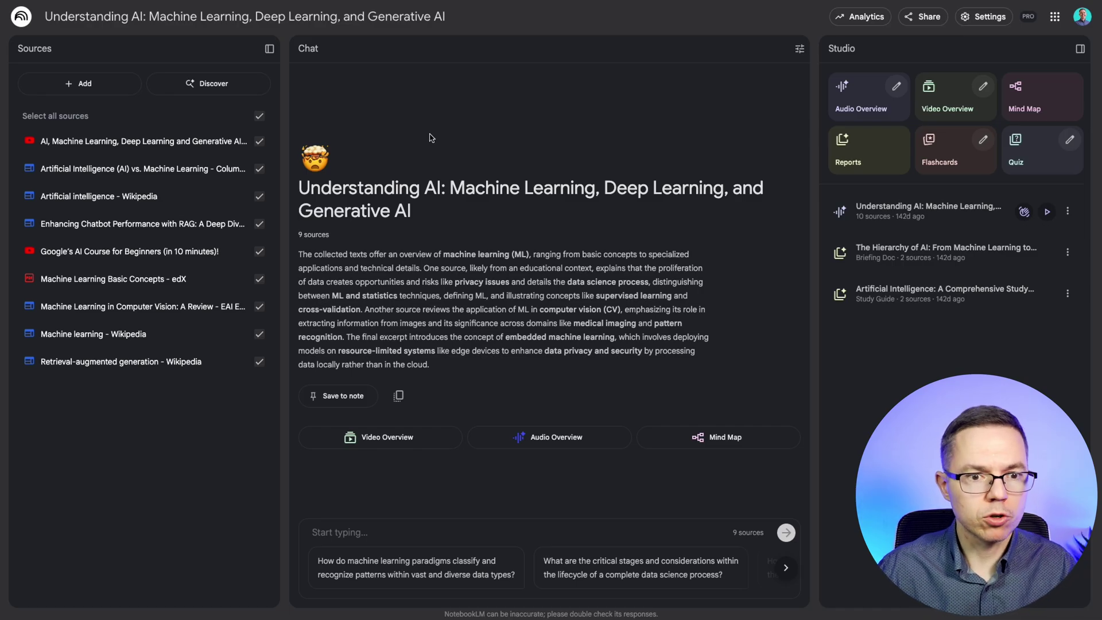
Discover web sources on 'Data projects' and import the ten suggestions into the notebook.
click(239, 82)
click(396, 280)
text(Data projects)
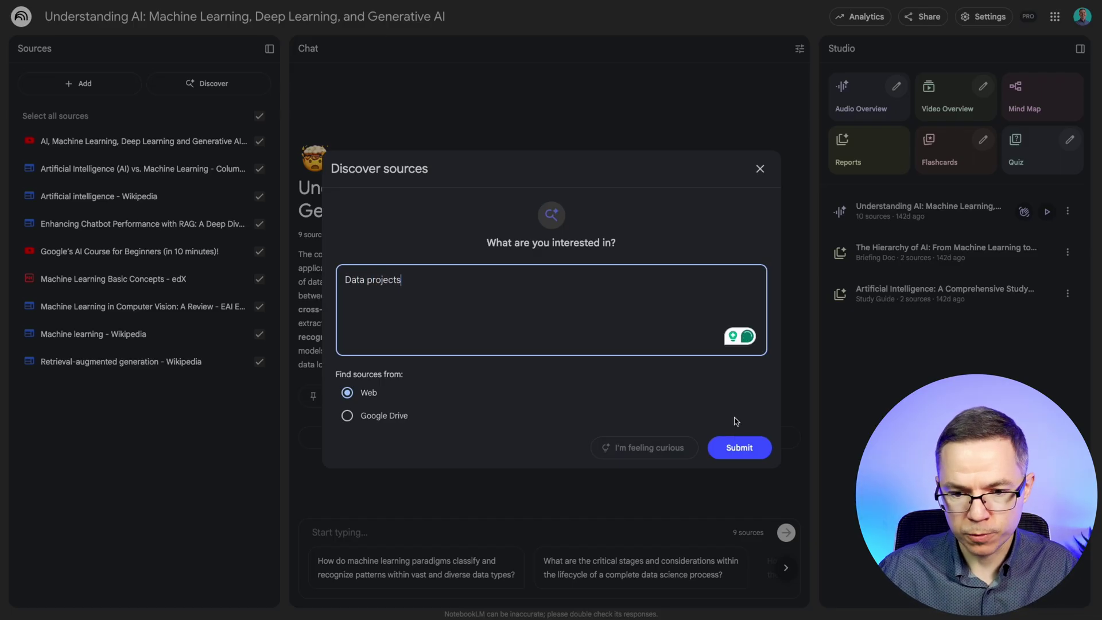
click(739, 447)
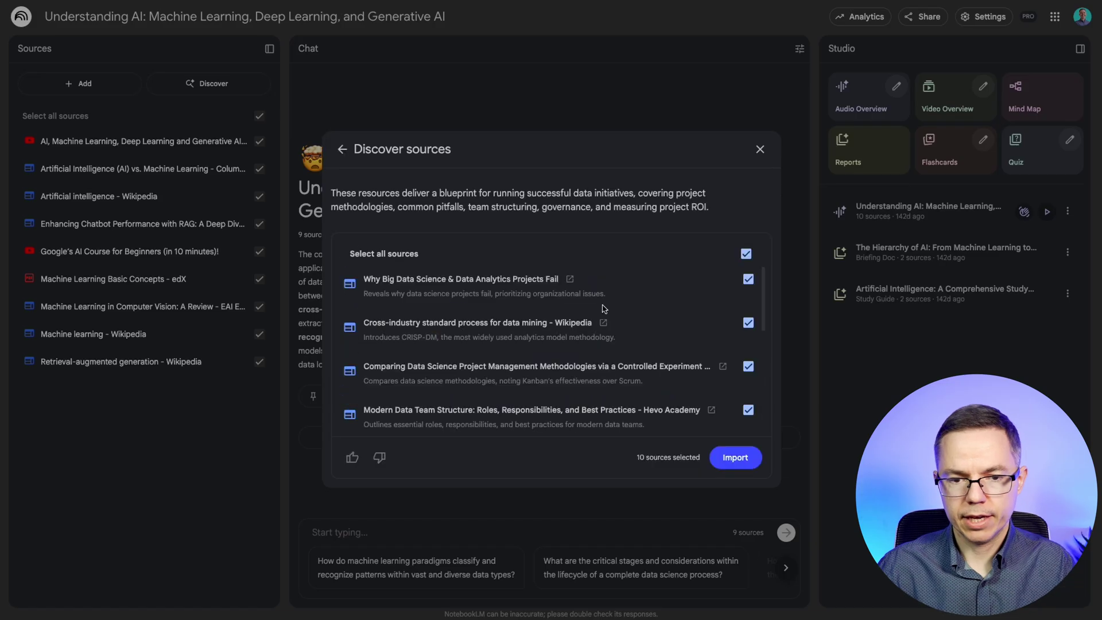
scroll(702, 293, down, 2)
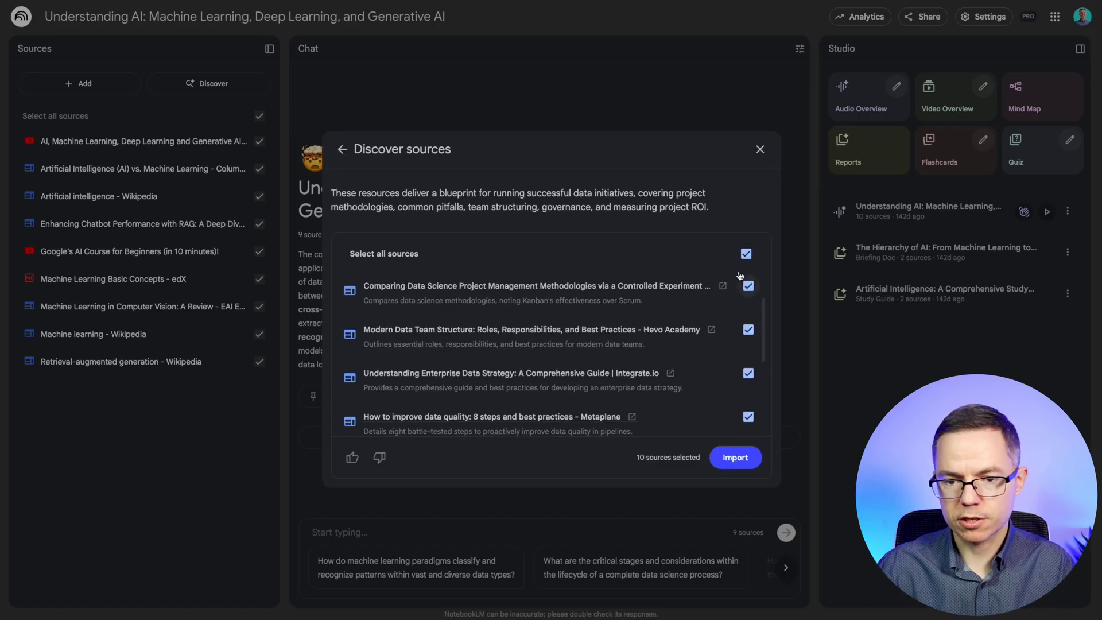
scroll(642, 368, down, 1)
scroll(632, 354, down, 1)
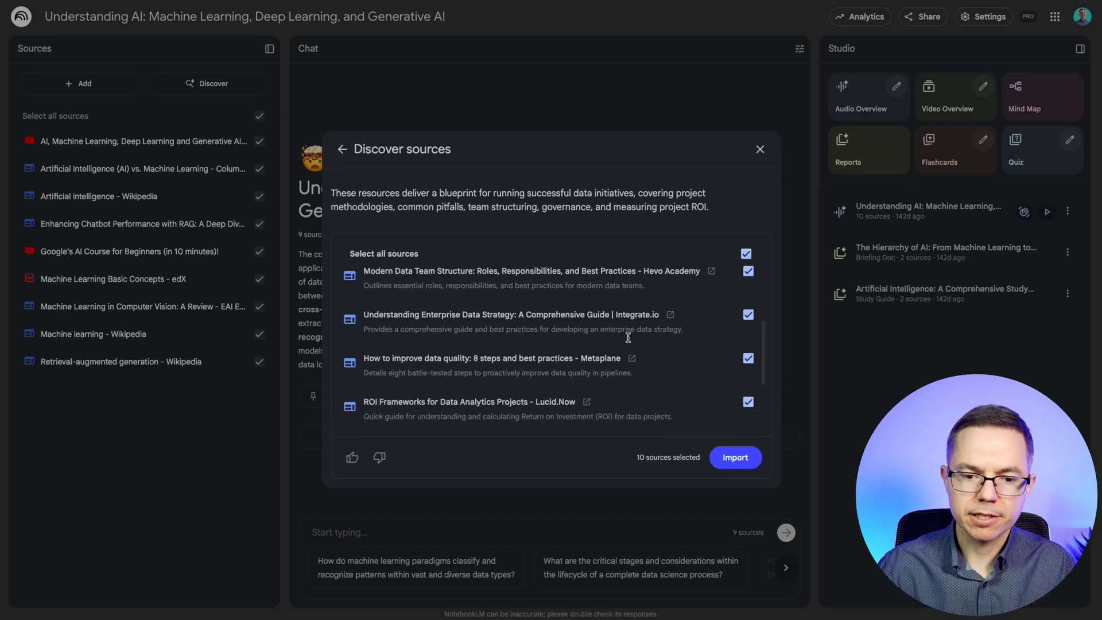
scroll(629, 337, down, 1)
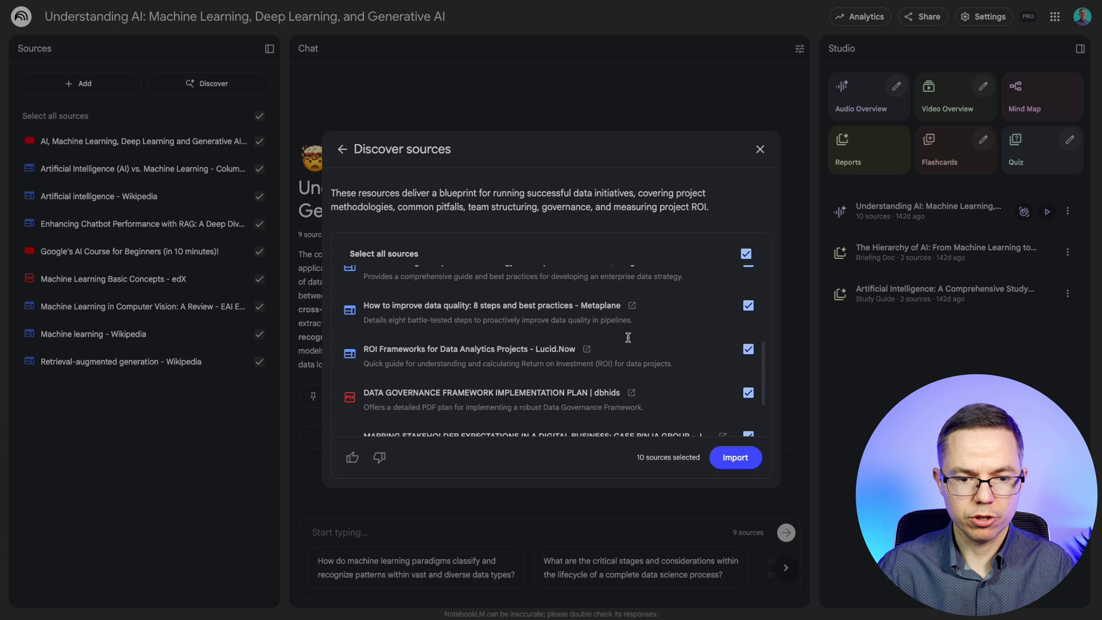
click(728, 457)
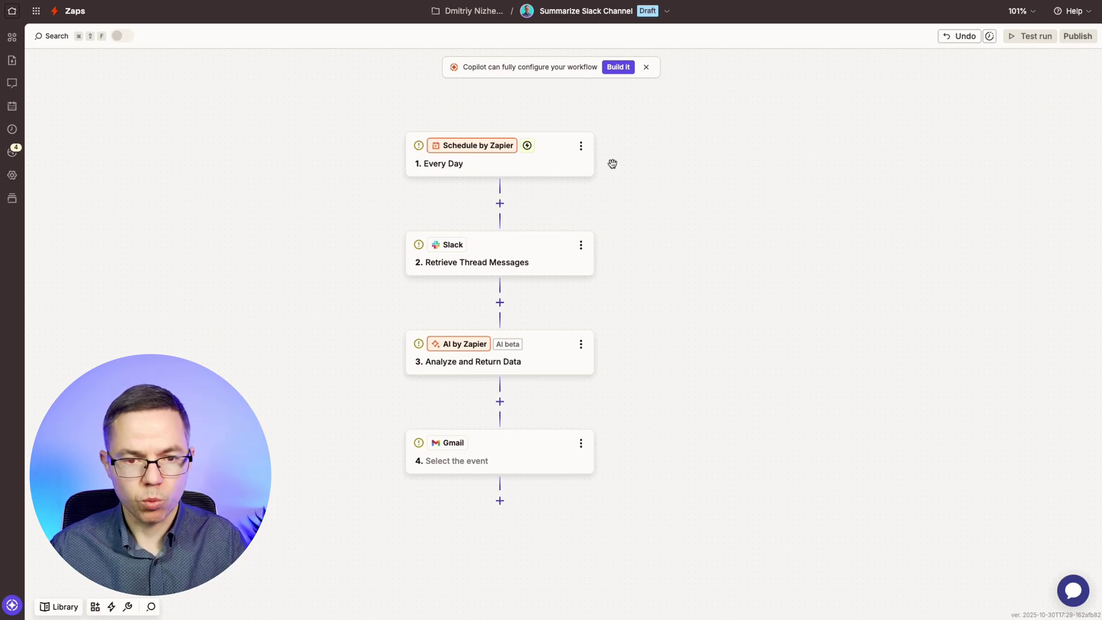
Review the daily schedule trigger's settings, the Slack thread-retrieval step, and the AI analysis step.
click(565, 166)
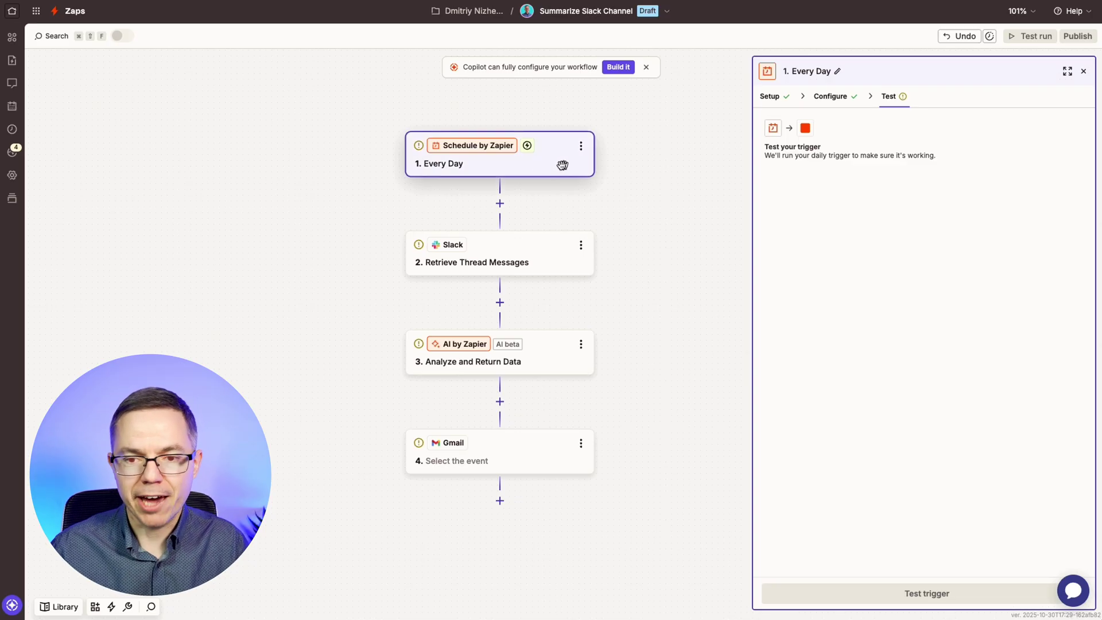
click(830, 96)
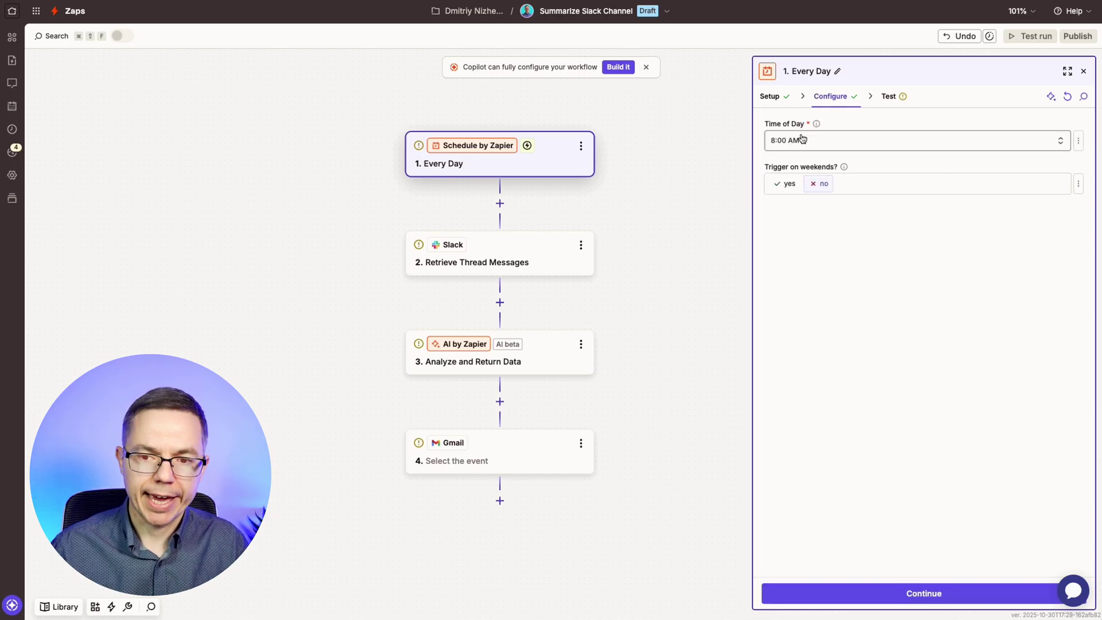
click(538, 260)
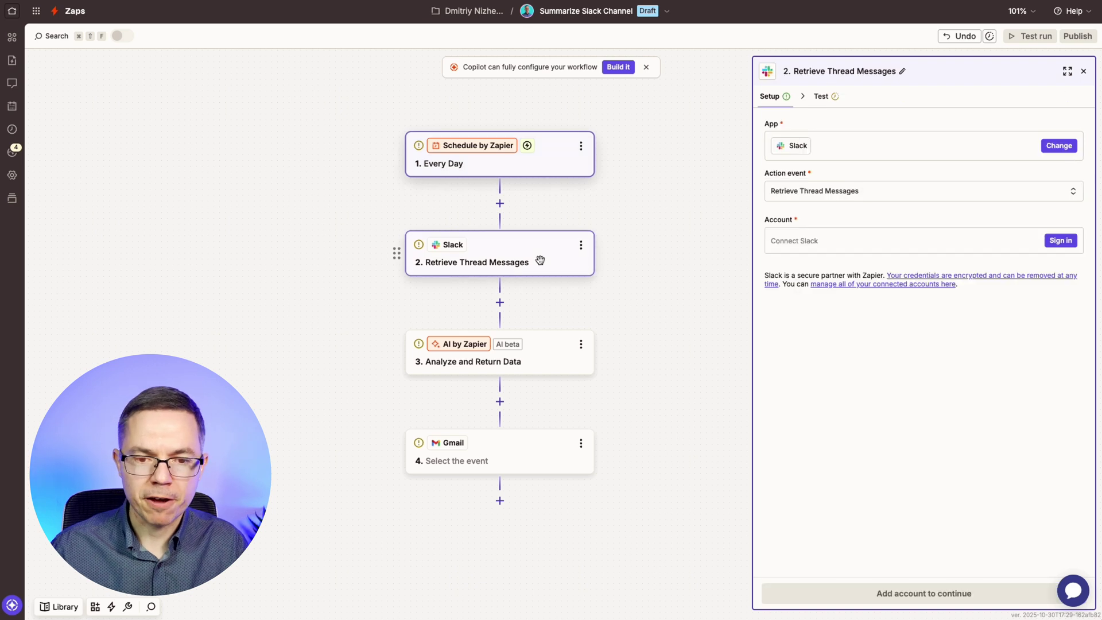
click(554, 356)
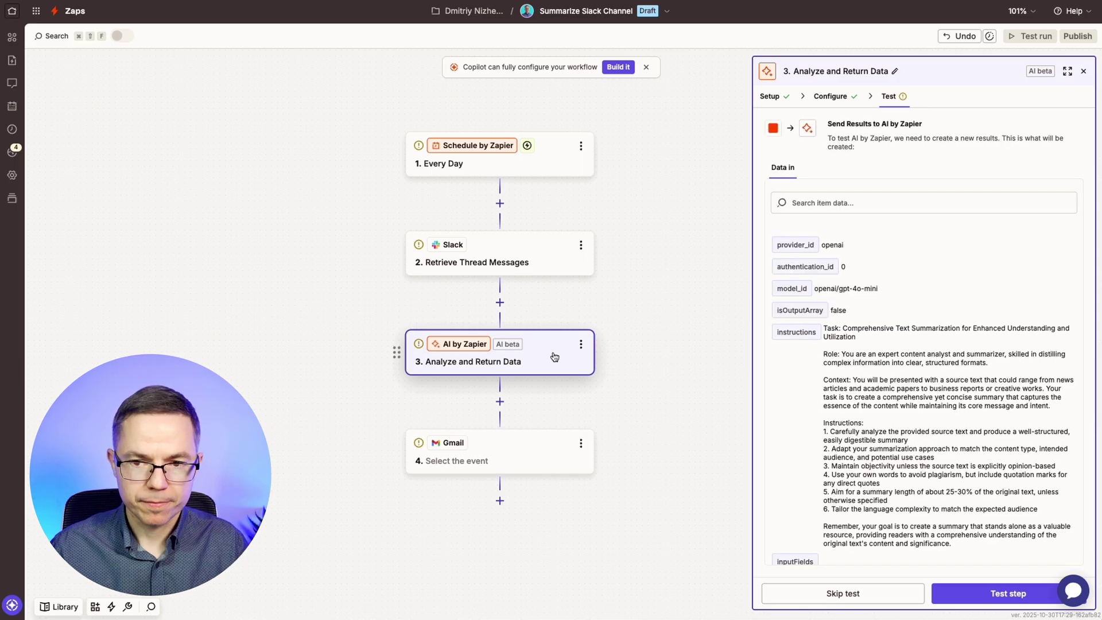
View the AI by Zapier step's Configure settings: OpenAI provider, gpt-4o-mini and the summarization prompt.
click(831, 96)
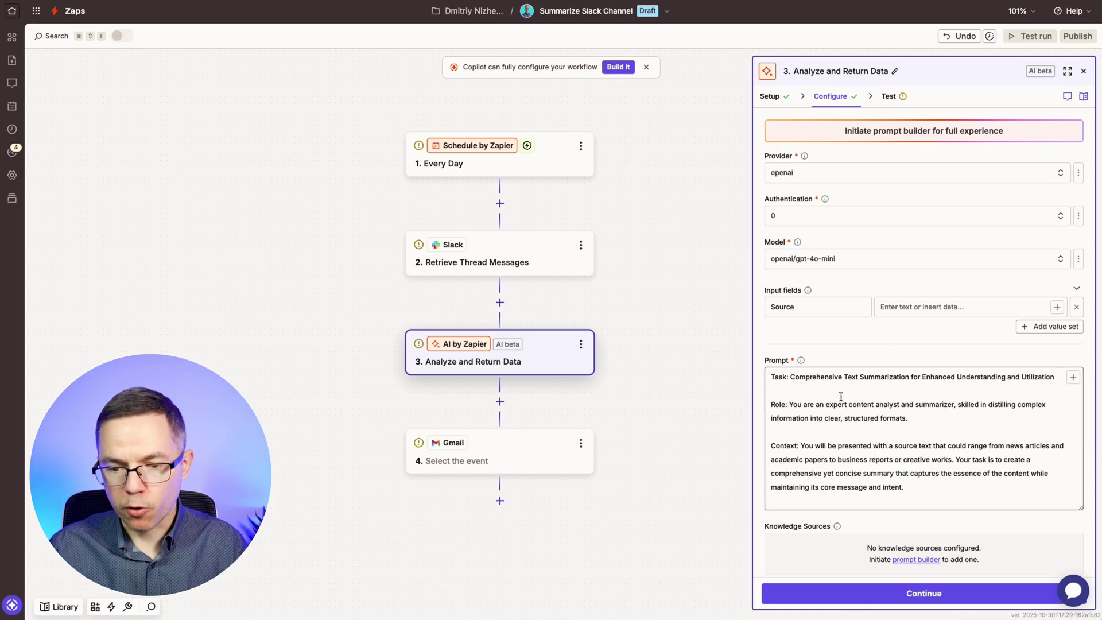
scroll(841, 396, down, 2)
scroll(840, 396, down, 2)
scroll(840, 396, down, 2)
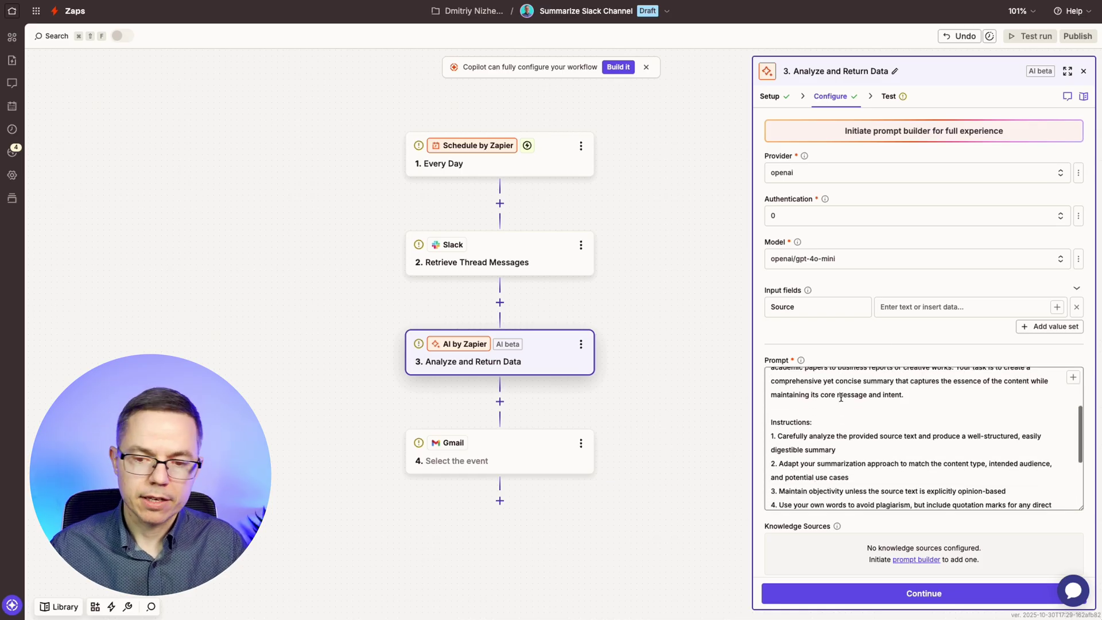
scroll(841, 396, down, 2)
scroll(840, 396, down, 2)
scroll(841, 396, down, 2)
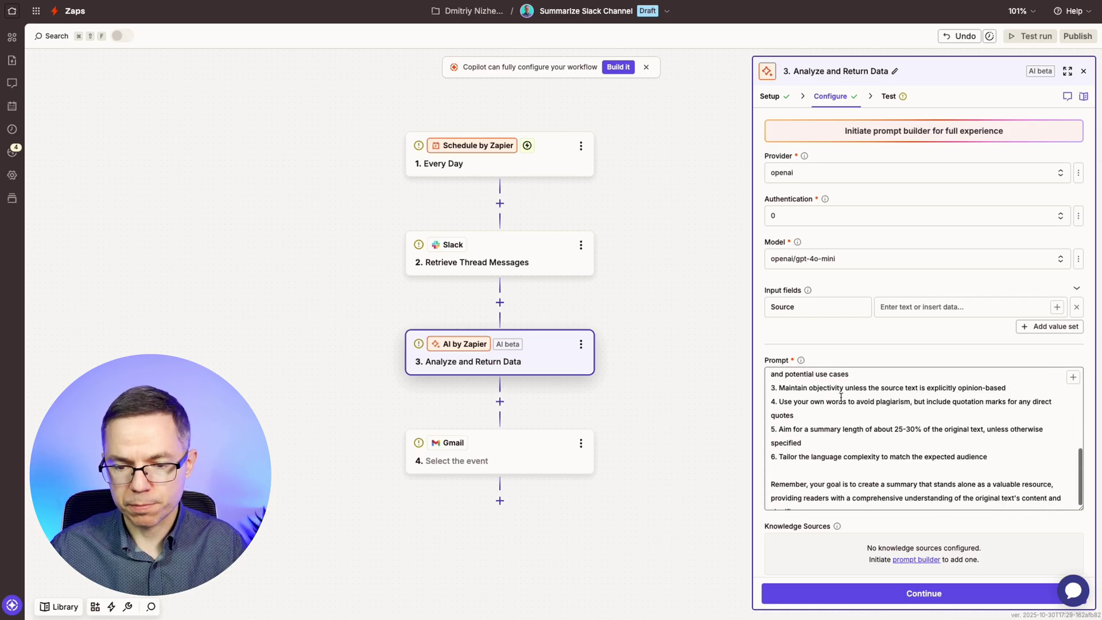
scroll(841, 396, down, 1)
scroll(840, 396, down, 2)
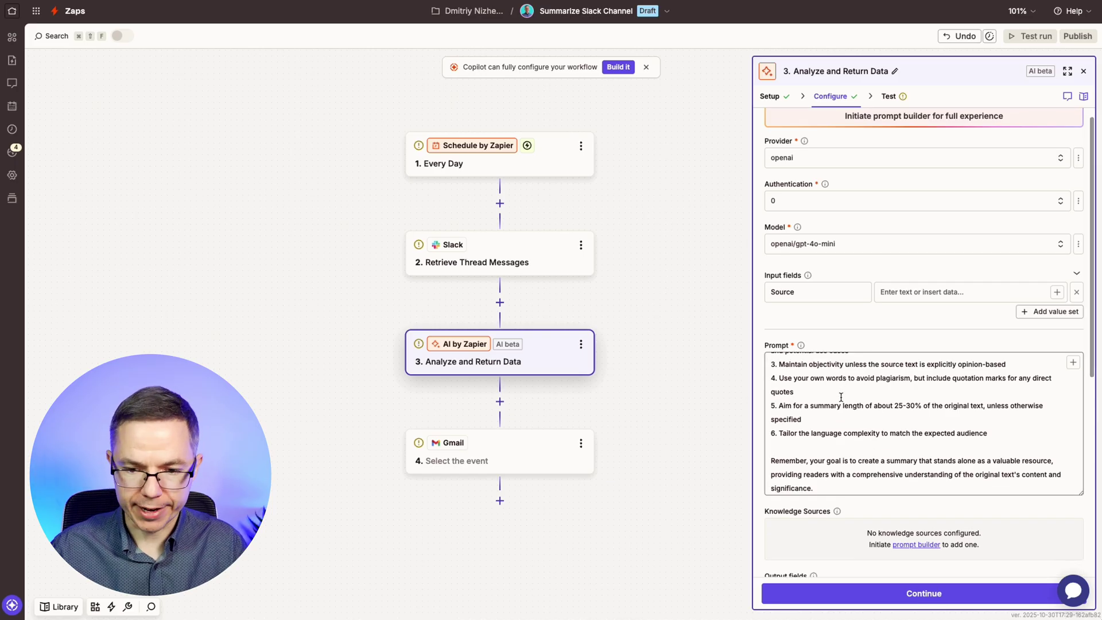
scroll(841, 396, down, 2)
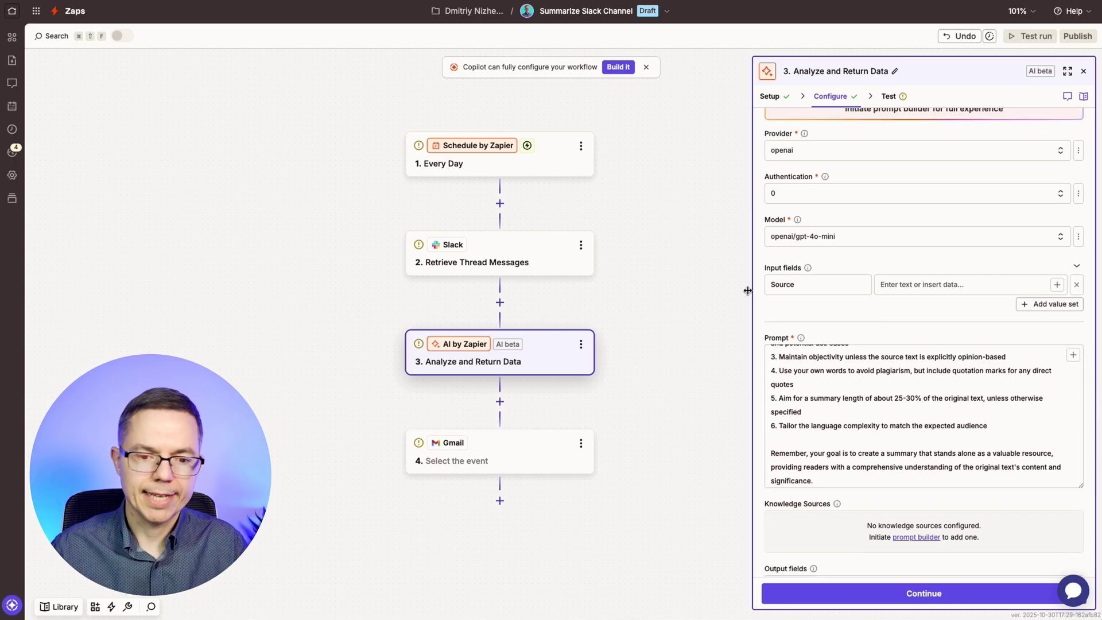
Reveal the Gmail step's Setup panel with app and account set, event still unchosen.
click(538, 456)
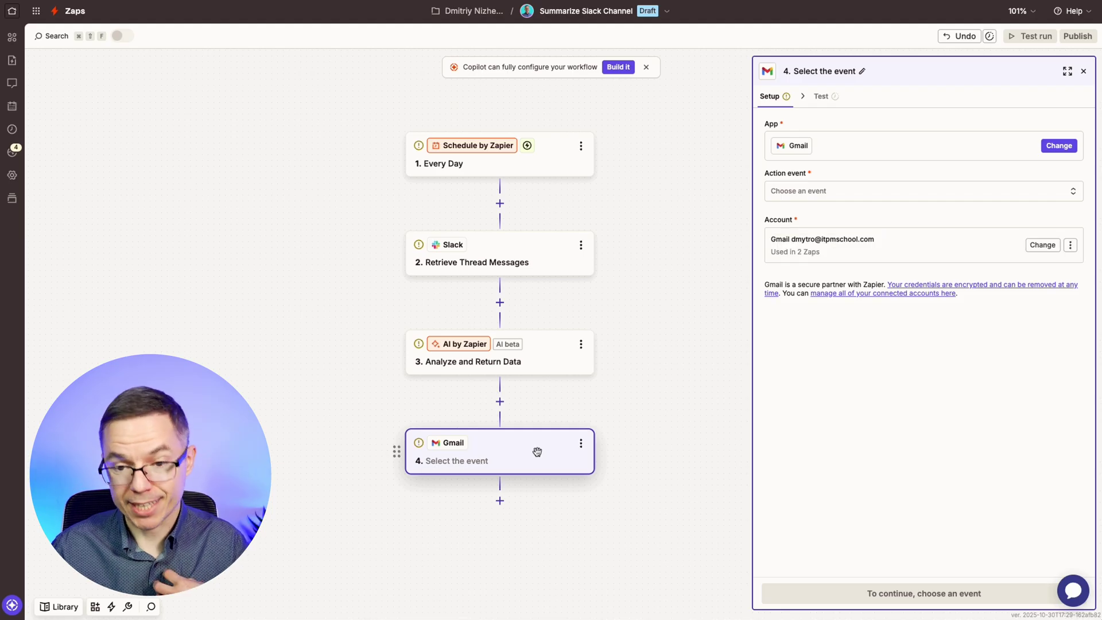